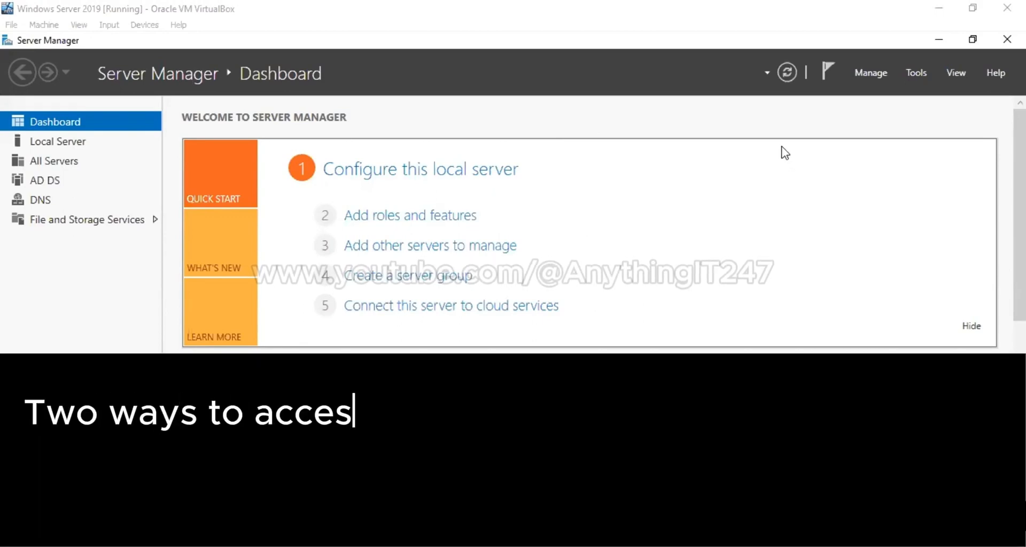
Launch Active Directory Users and Computers from the Start menu's Windows Administrative Tools group
{"action": "left_click", "coordinate": [915, 74]}
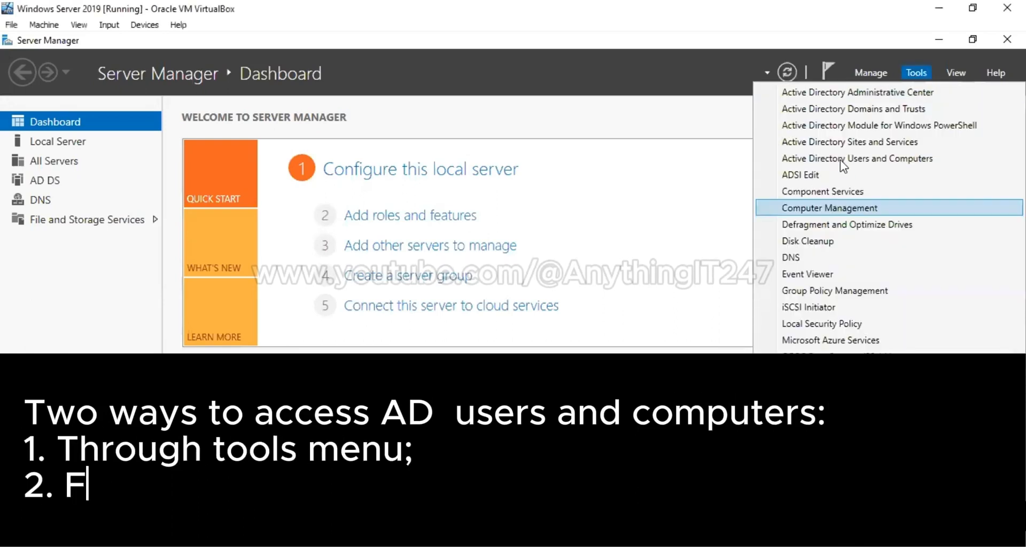
{"action": "left_click", "coordinate": [869, 159]}
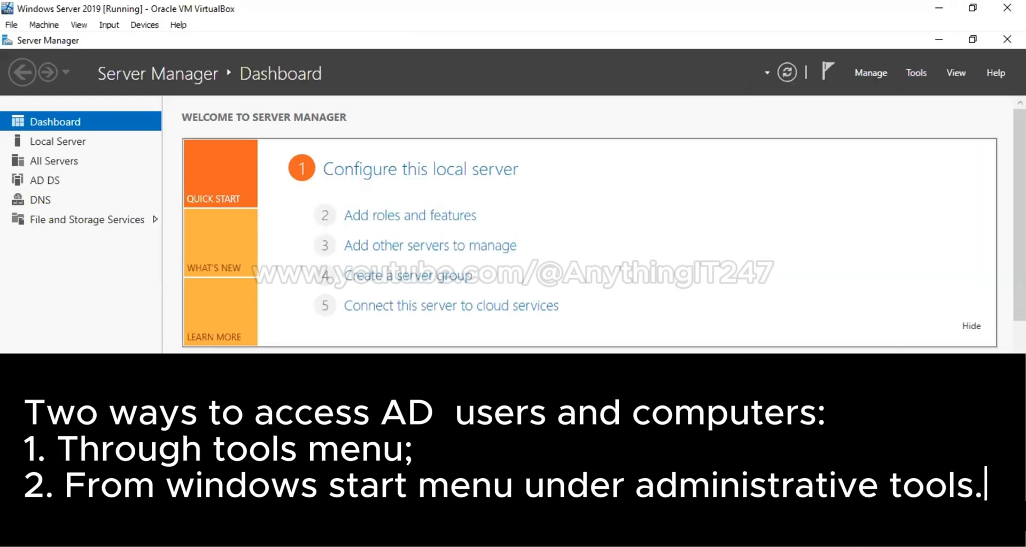
{"action": "left_click", "coordinate": [18, 516]}
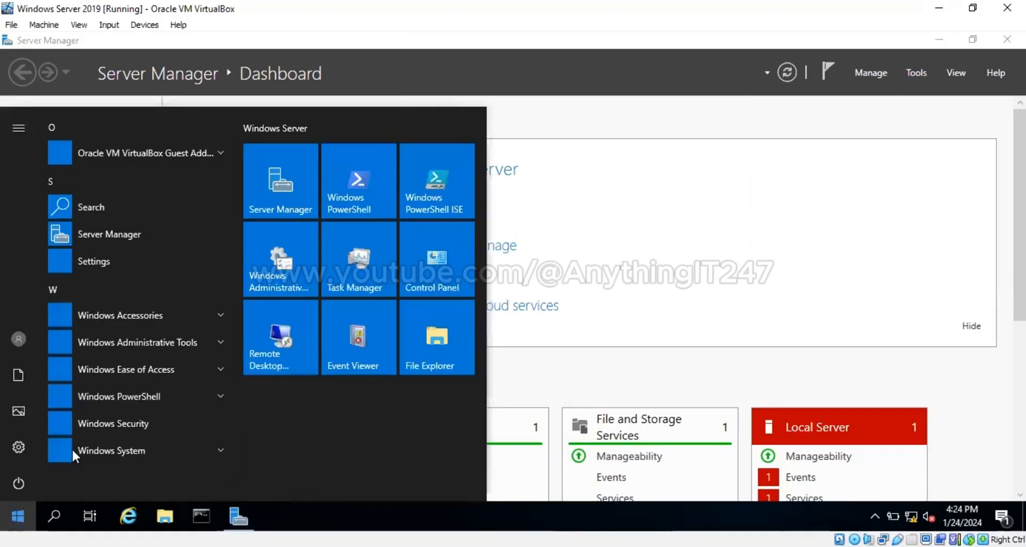
{"action": "left_click", "coordinate": [171, 341]}
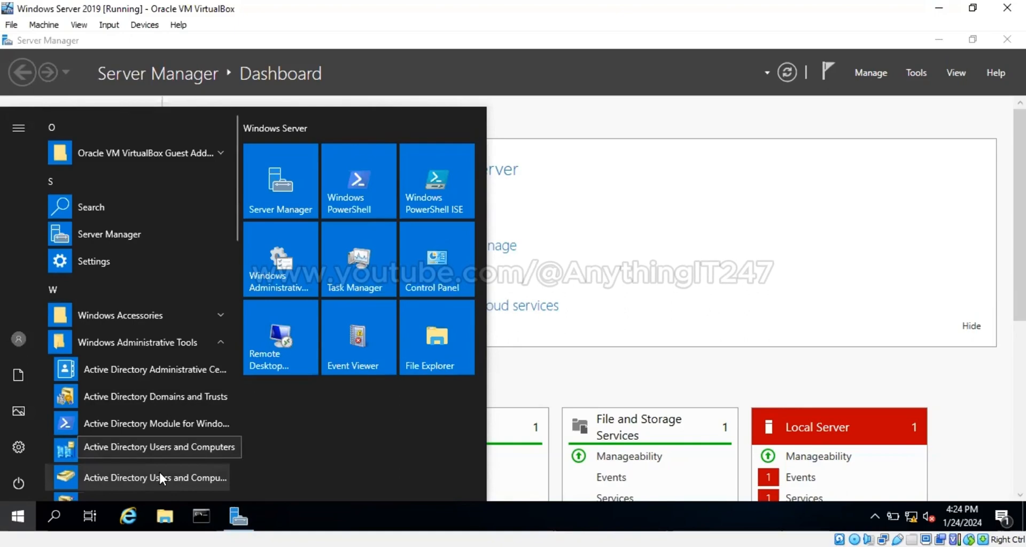
{"action": "left_click", "coordinate": [505, 216]}
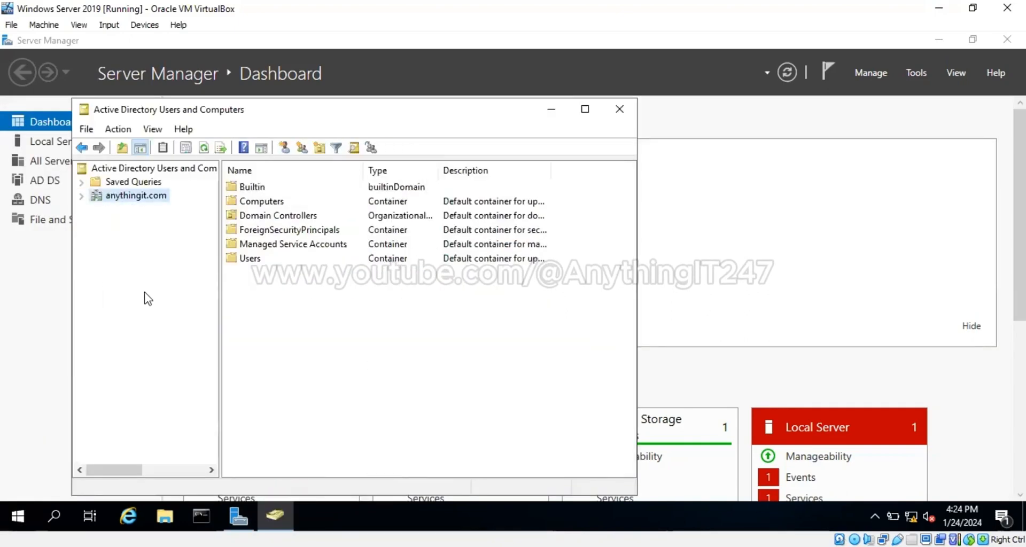
Expand anythingit.com and browse its Builtin, Domain Controllers, Computers and Users containers
{"action": "double_click", "coordinate": [119, 198]}
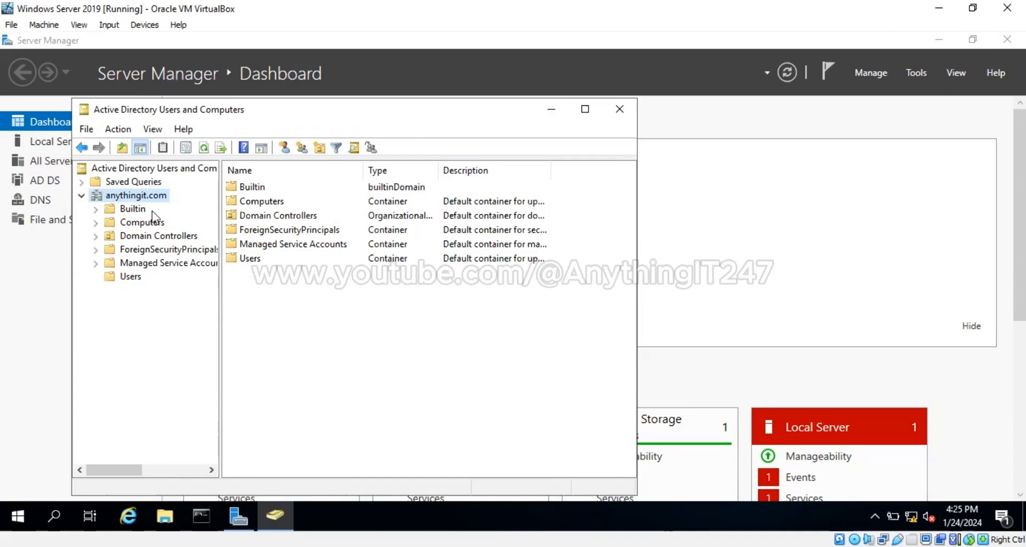
{"action": "left_click", "coordinate": [134, 210]}
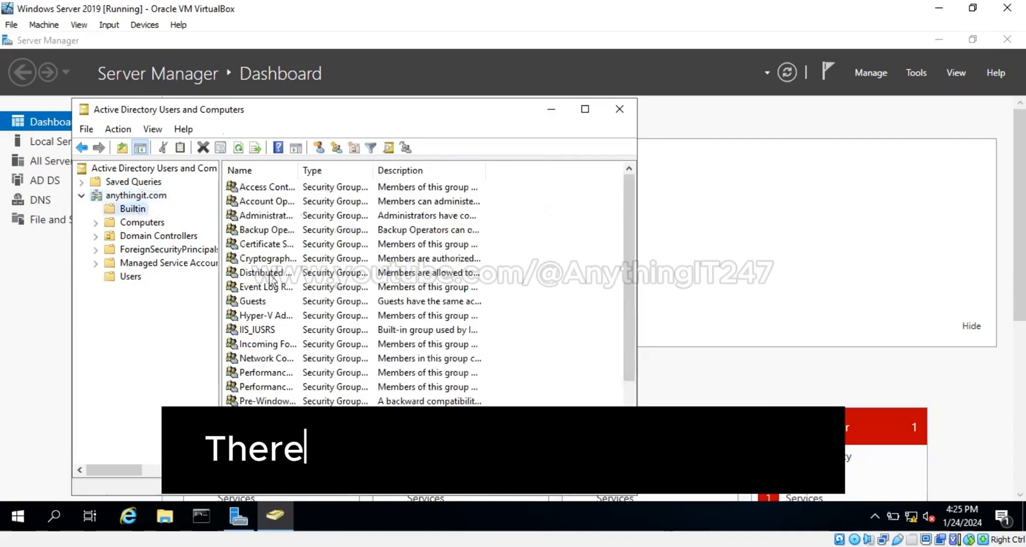
{"action": "scroll", "coordinate": [267, 374], "scroll_direction": "down", "scroll_amount": 3}
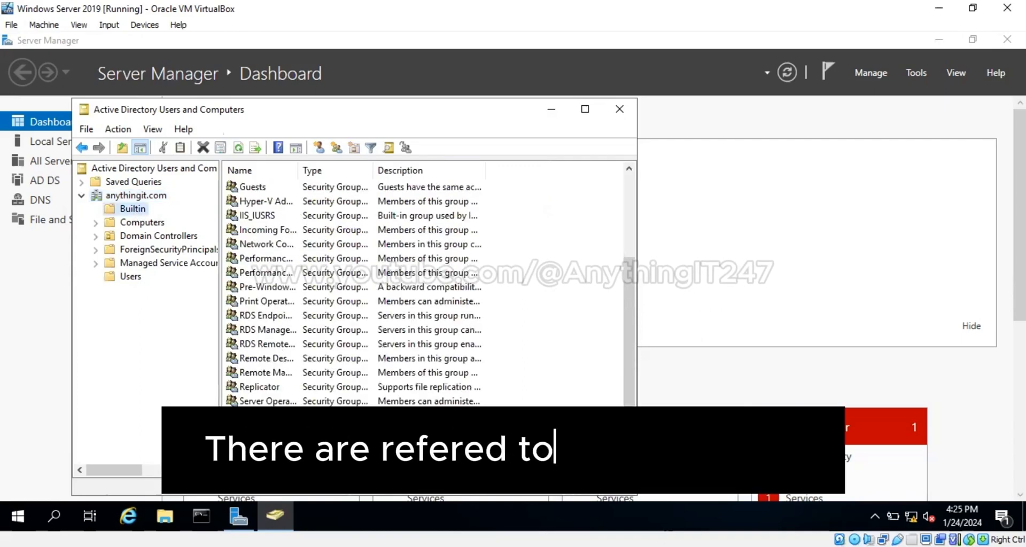
{"action": "scroll", "coordinate": [267, 374], "scroll_direction": "up", "scroll_amount": 3}
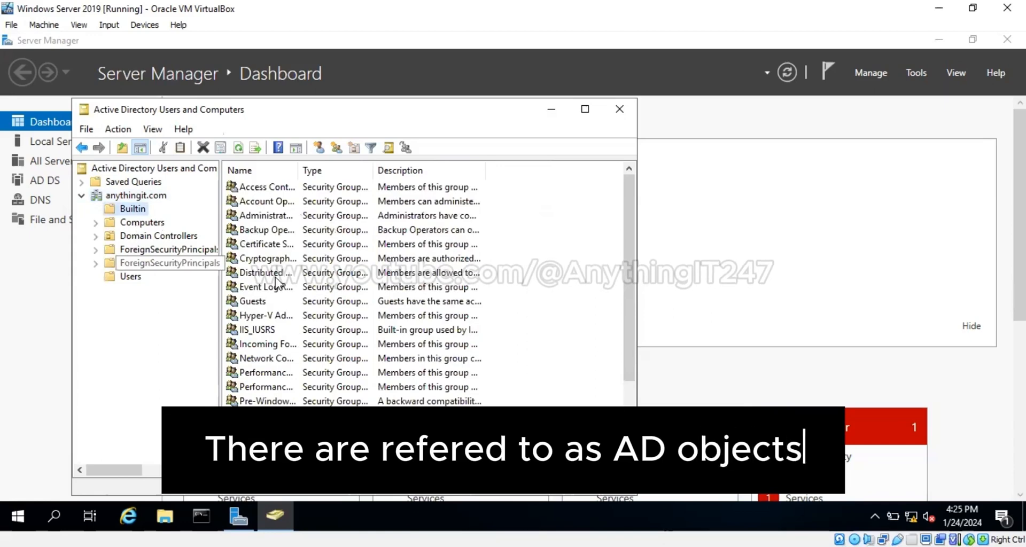
{"action": "left_click", "coordinate": [142, 238]}
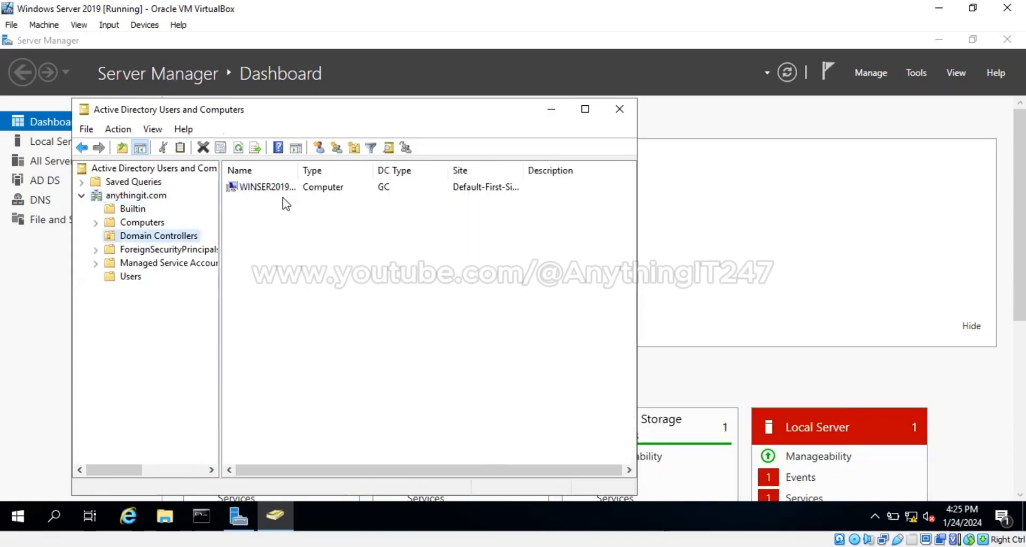
{"action": "left_click", "coordinate": [141, 224]}
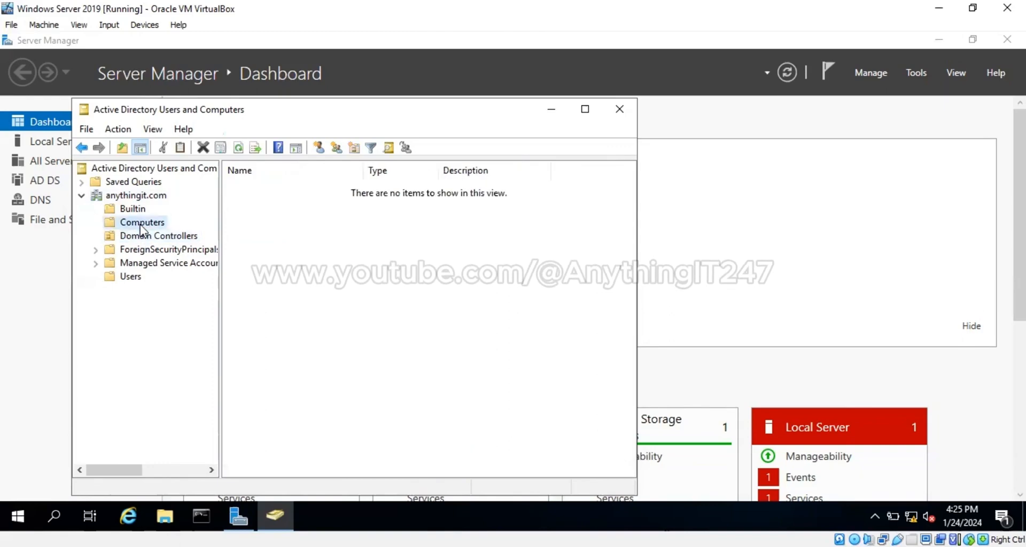
{"action": "left_click", "coordinate": [129, 277]}
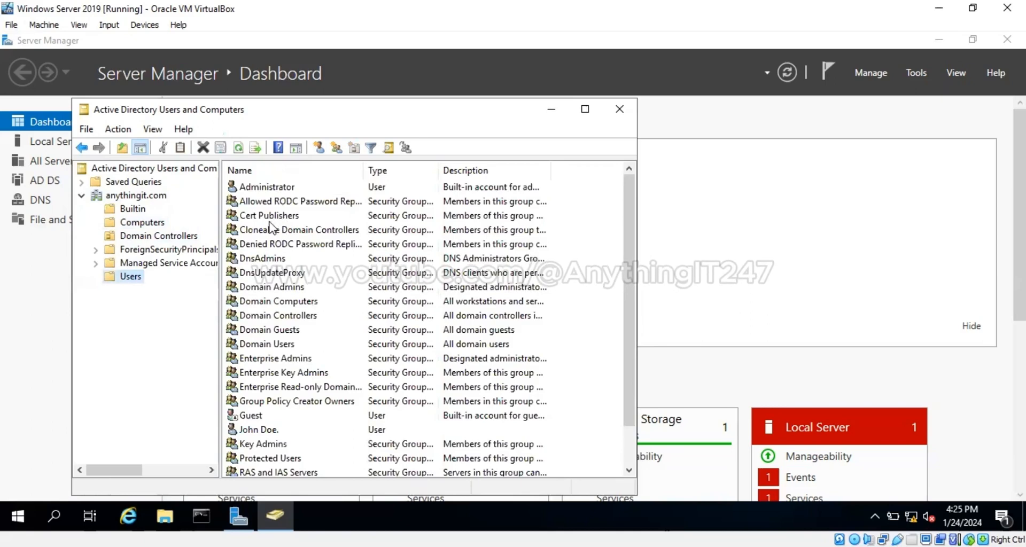
{"action": "scroll", "coordinate": [286, 368], "scroll_direction": "down", "scroll_amount": 1}
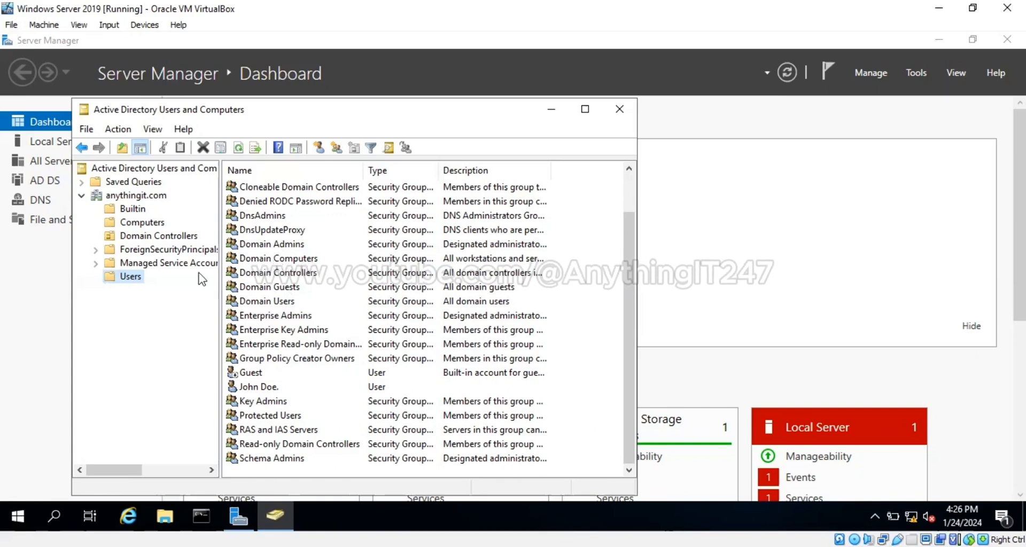
Start a new user in the Users container and enter its first name, initials and logon name
{"action": "right_click", "coordinate": [132, 279]}
{"action": "mouse_move", "coordinate": [194, 324]}
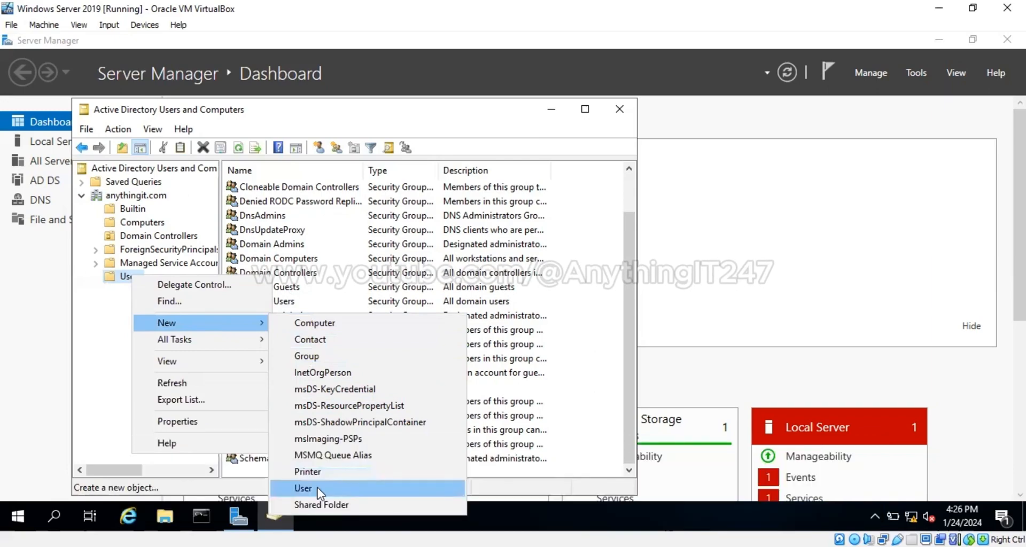
{"action": "left_click", "coordinate": [316, 487]}
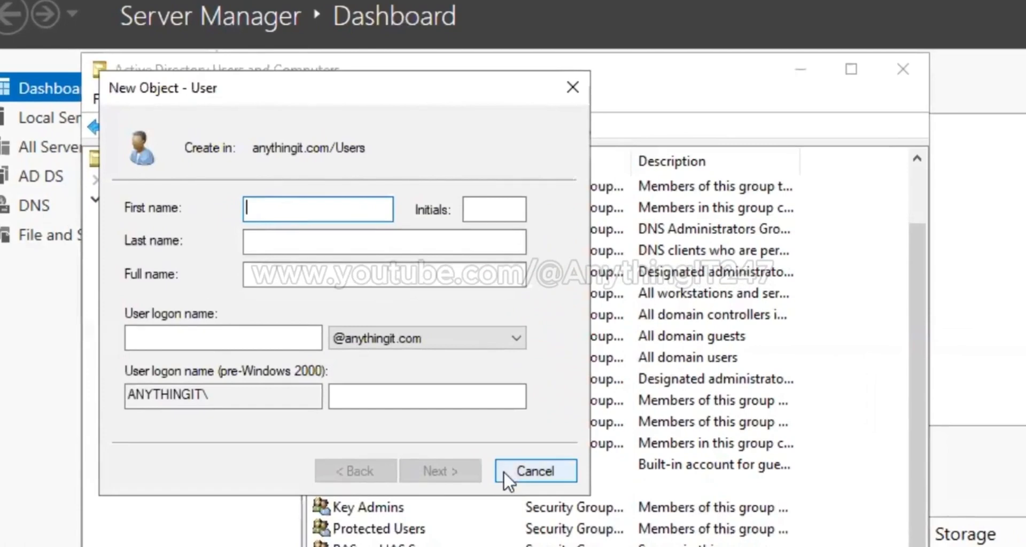
{"action": "type", "text": "John"}
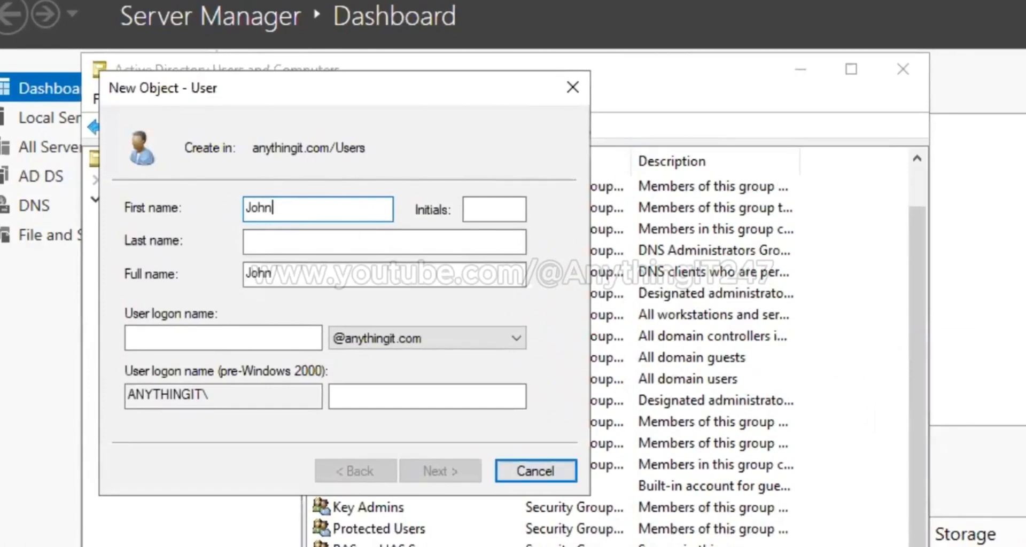
{"action": "key", "text": "Tab"}
{"action": "type", "text": "D"}
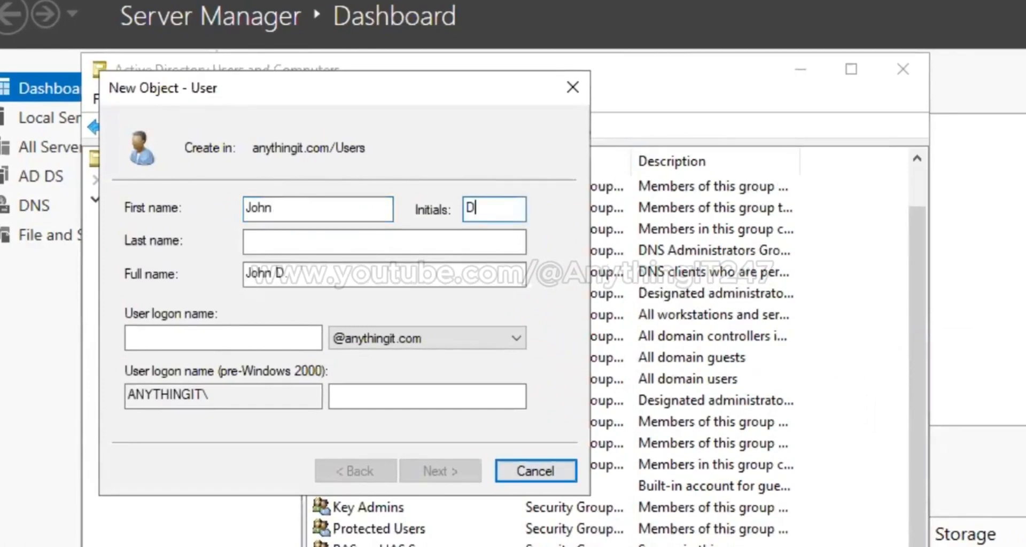
{"action": "type", "text": "oe"}
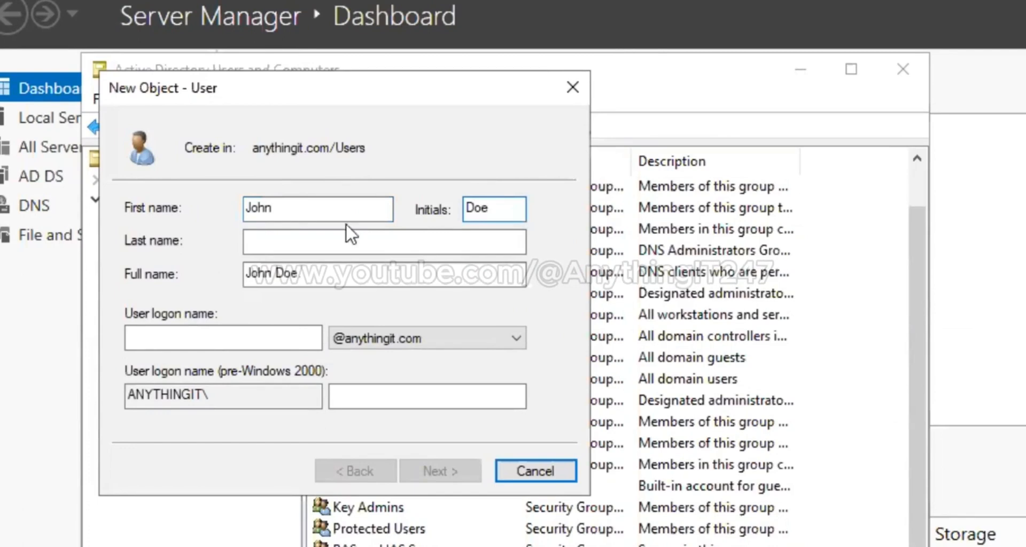
{"action": "left_click", "coordinate": [302, 334]}
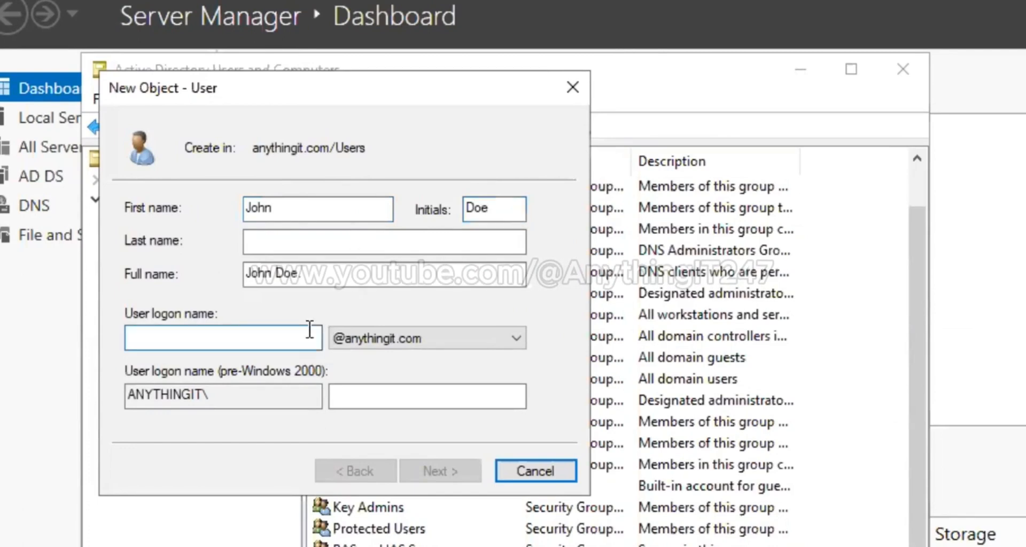
{"action": "type", "text": "Joh"}
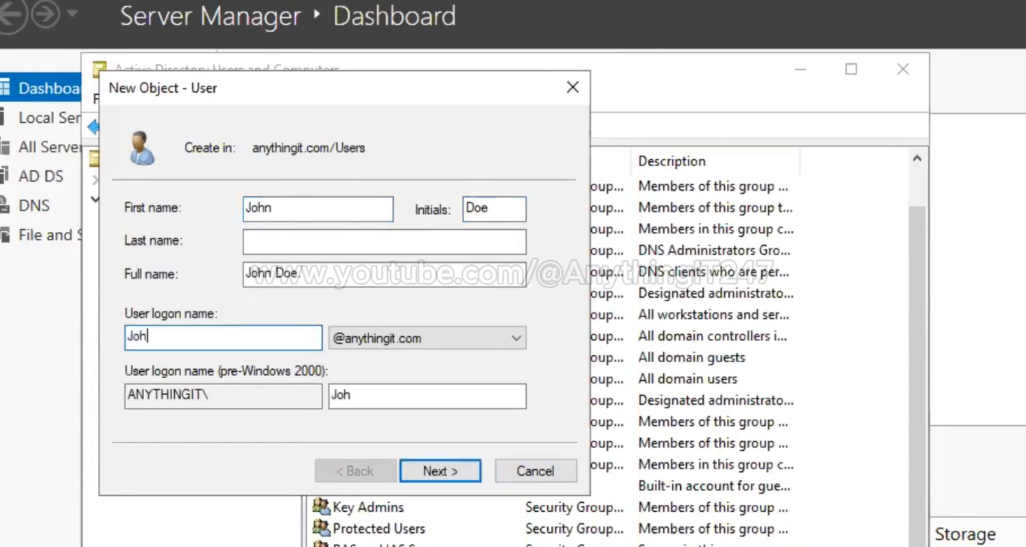
{"action": "type", "text": "nD"}
Enter and confirm the new user's initial password
{"action": "left_click", "coordinate": [434, 471]}
{"action": "type", "text": "P@s"}
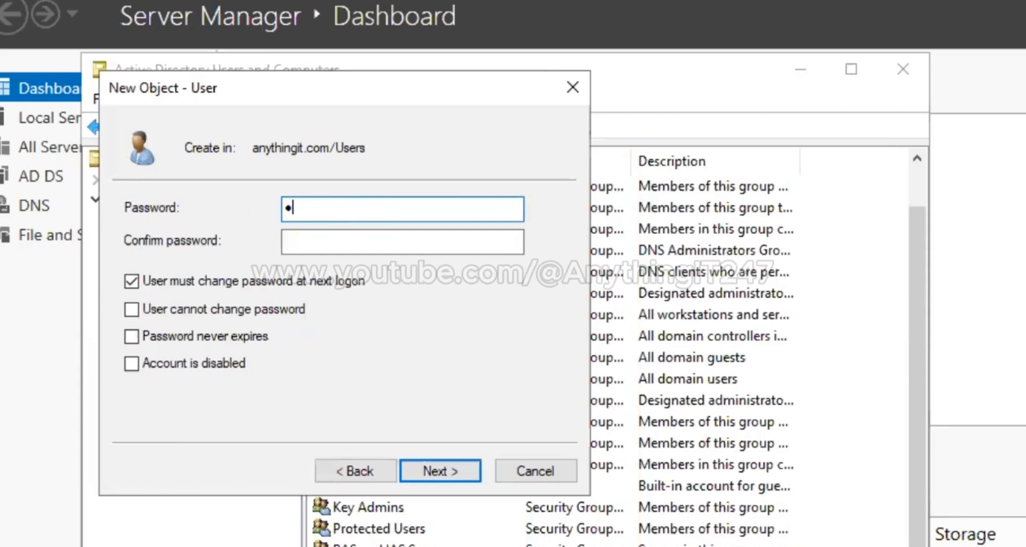
{"action": "type", "text": "sw0r"}
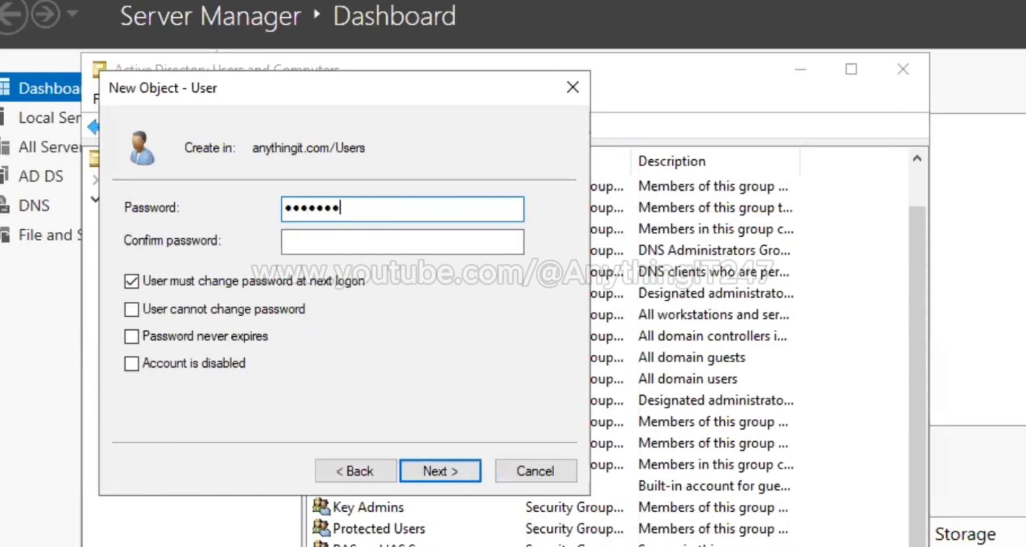
{"action": "type", "text": "d1"}
{"action": "key", "text": "Tab"}
{"action": "type", "text": "P"}
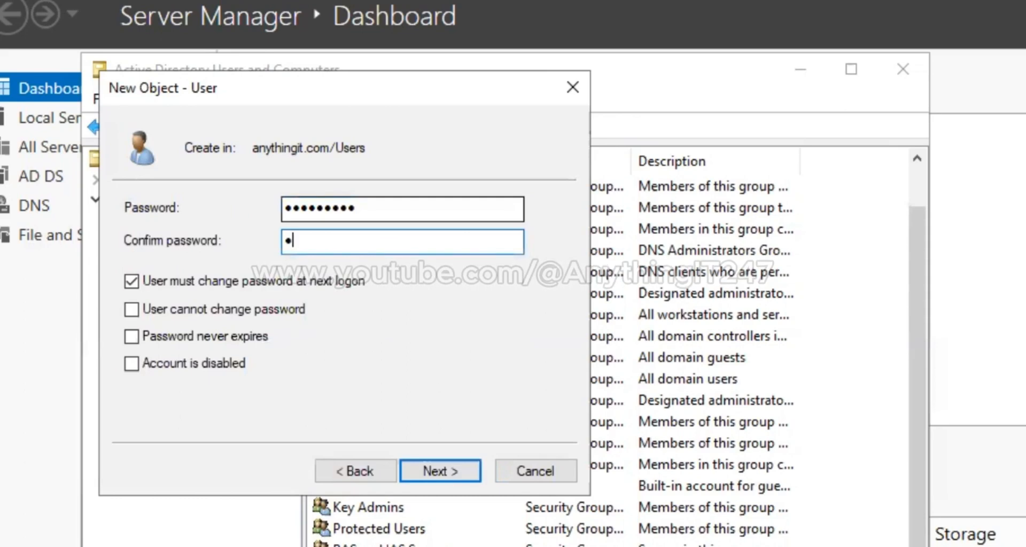
{"action": "key", "text": "BackSpace"}
{"action": "type", "text": "Passw"}
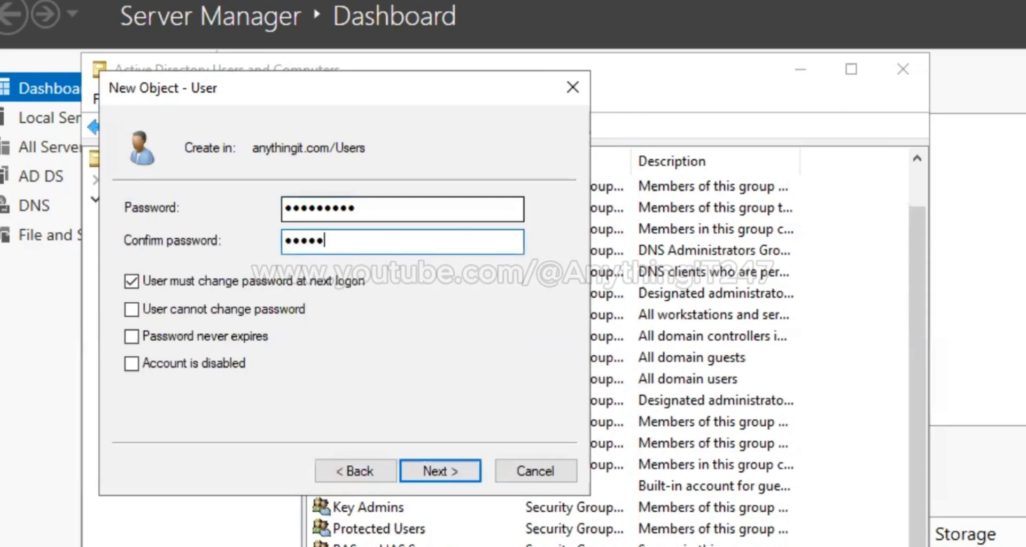
{"action": "type", "text": "ord12"}
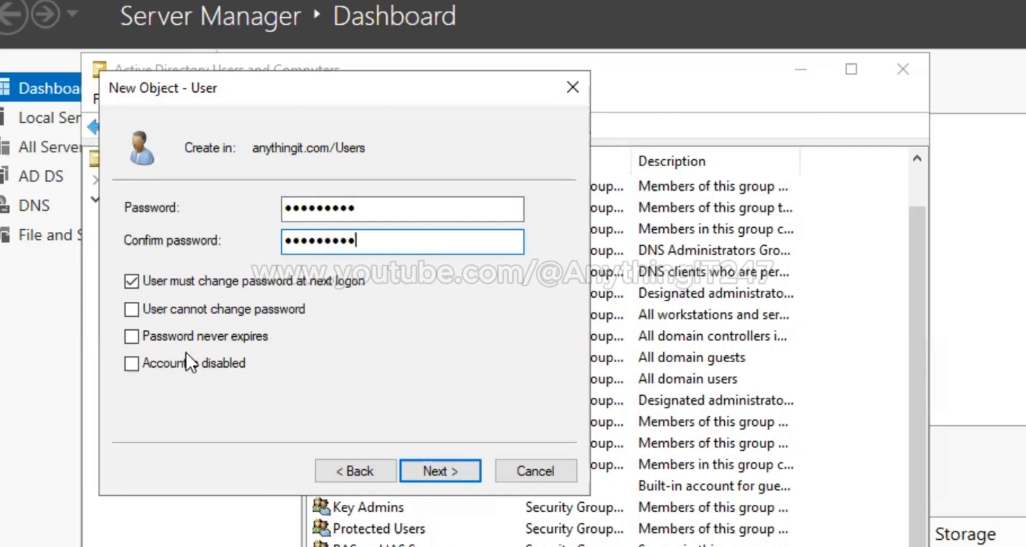
Finish the wizard to create the account and select it in the Users list
{"action": "left_click", "coordinate": [456, 473]}
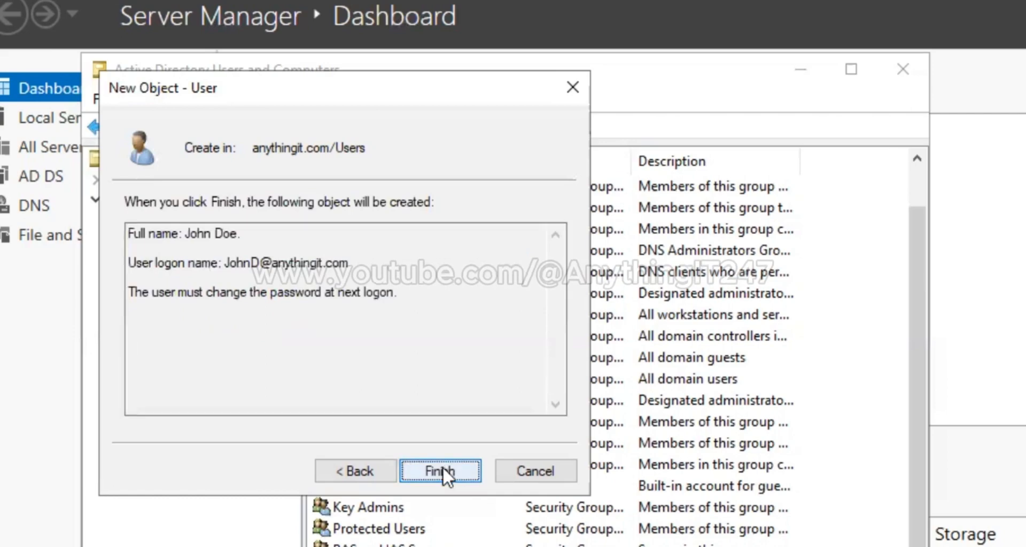
{"action": "left_click", "coordinate": [441, 470]}
{"action": "left_click", "coordinate": [283, 407]}
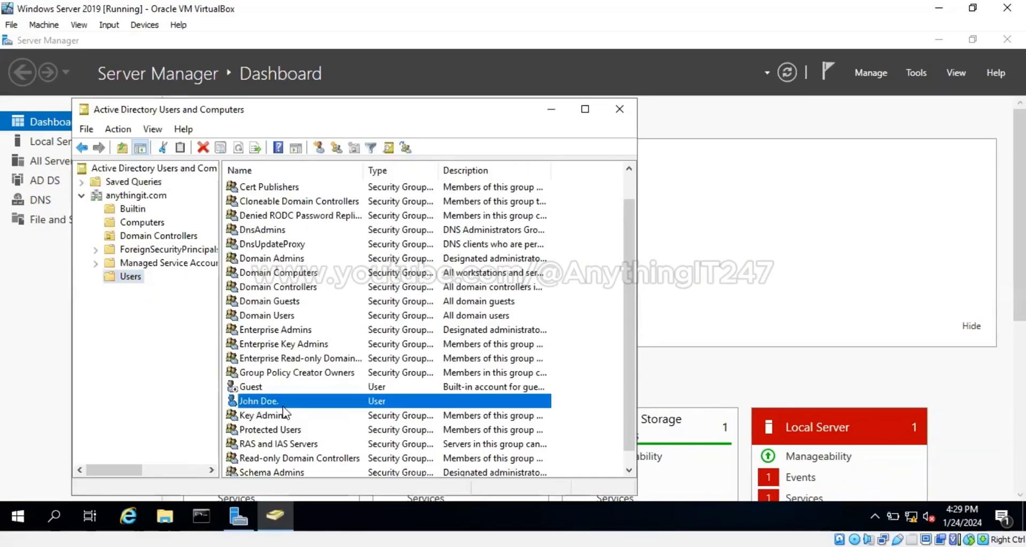
Open Properties for the newly created user from its right-click menu
{"action": "right_click", "coordinate": [286, 401]}
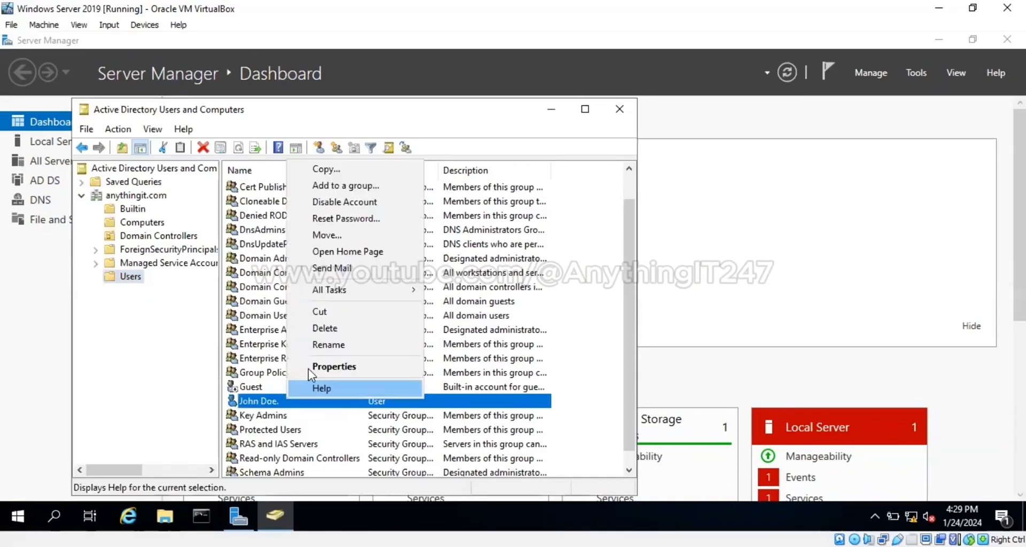
{"action": "left_click", "coordinate": [310, 366]}
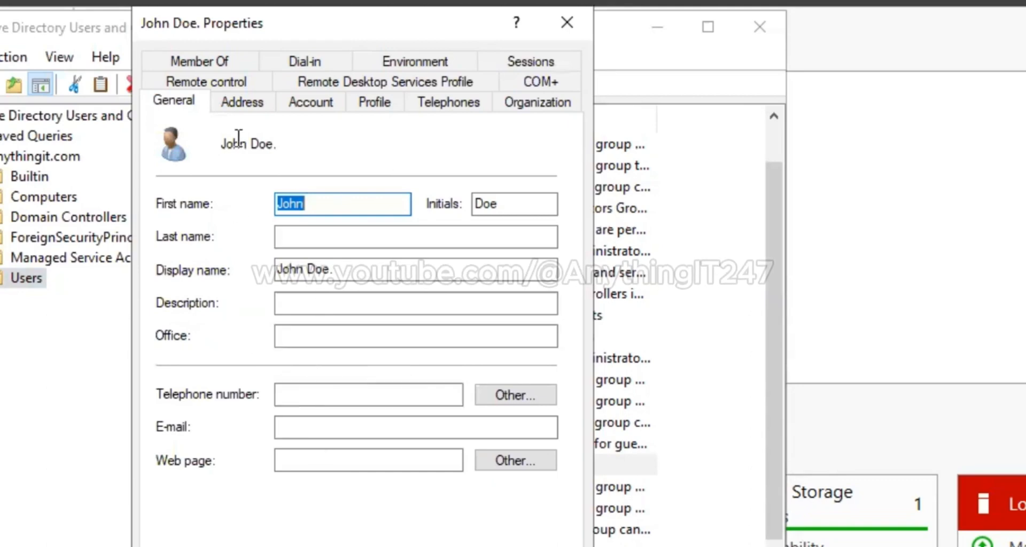
Check the user's Address, Account and Member Of tabs, then close the Properties dialog
{"action": "left_click", "coordinate": [248, 107]}
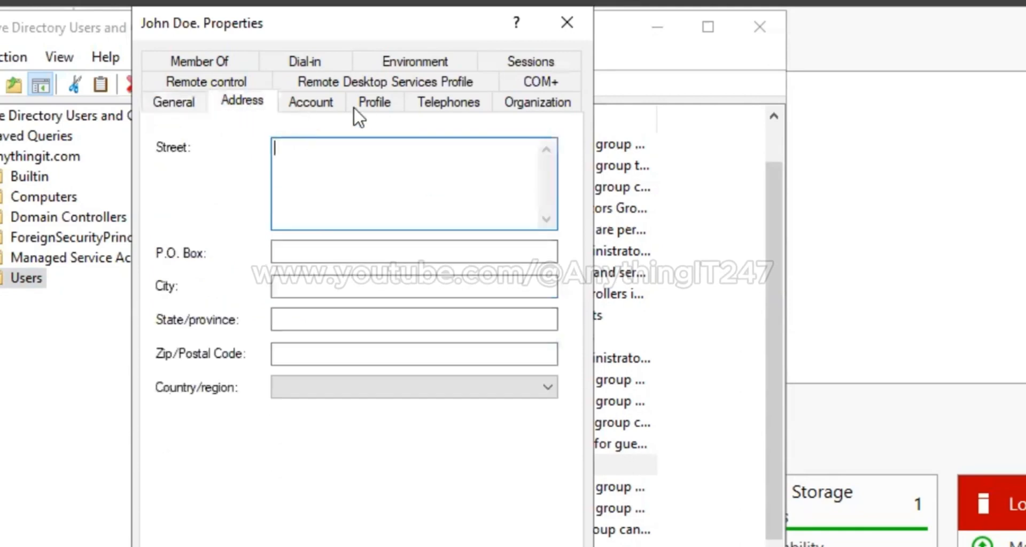
{"action": "left_click", "coordinate": [310, 102]}
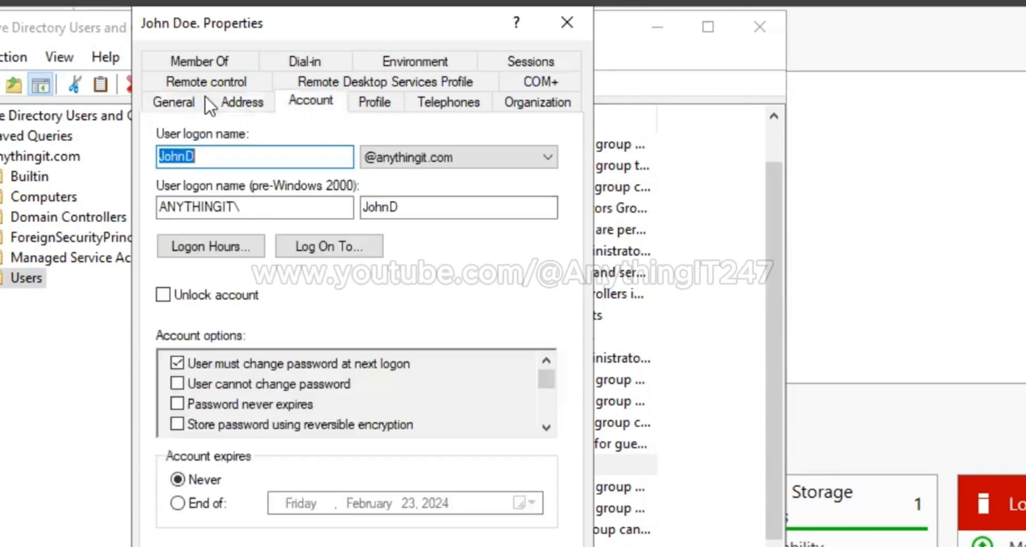
{"action": "left_click", "coordinate": [197, 57]}
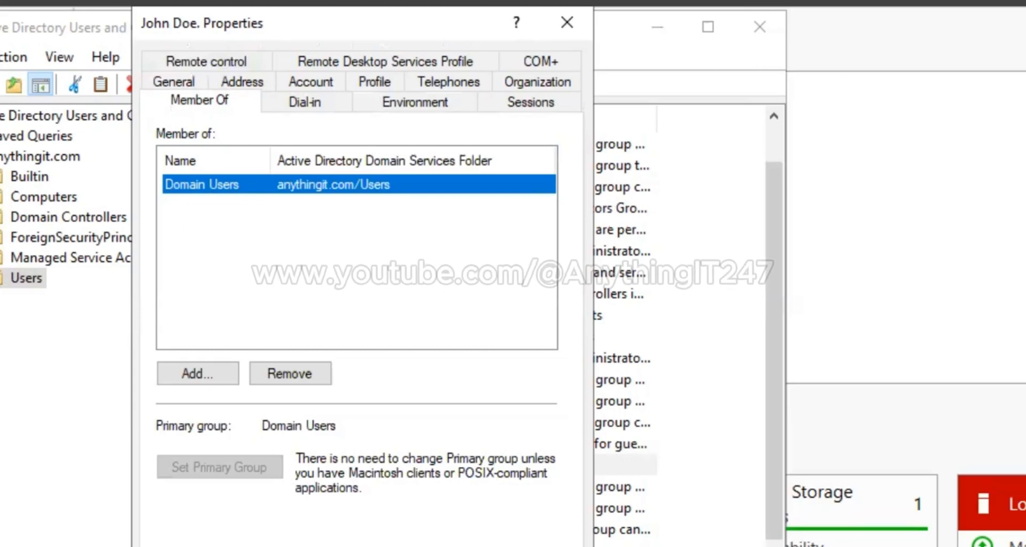
{"action": "left_click", "coordinate": [274, 545]}
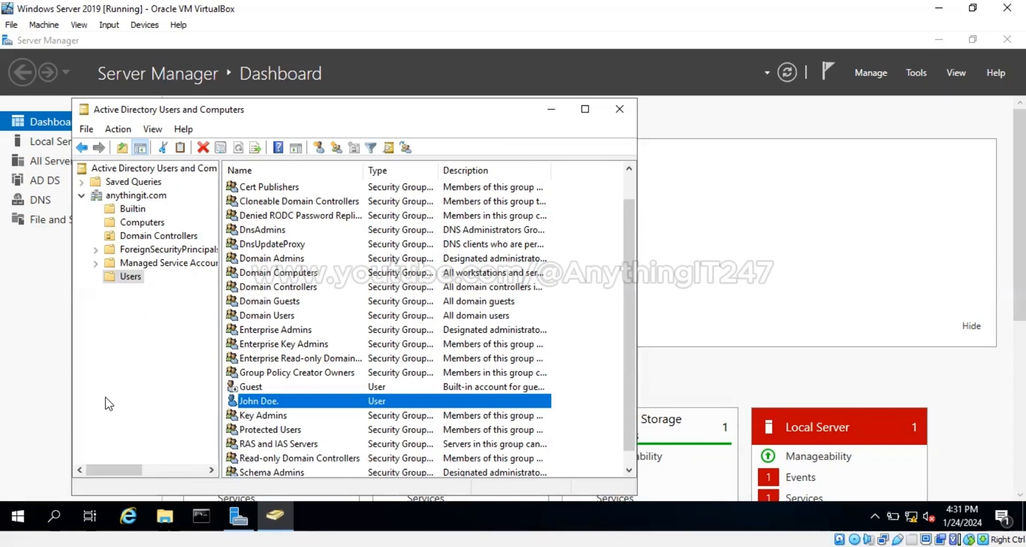
Sign out of the administrator session from the Start menu's account options
{"action": "left_click", "coordinate": [18, 516]}
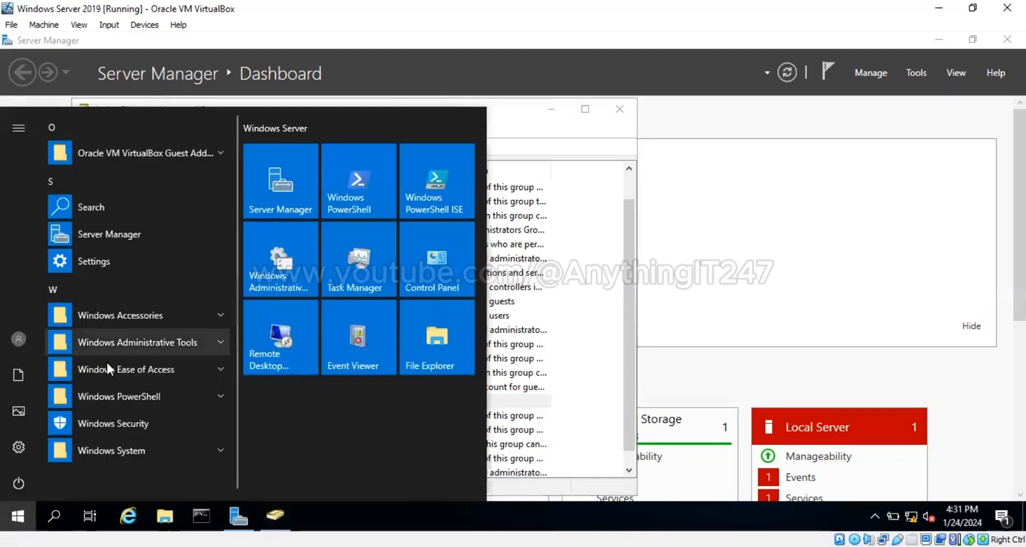
{"action": "left_click", "coordinate": [19, 342]}
{"action": "left_click", "coordinate": [40, 296]}
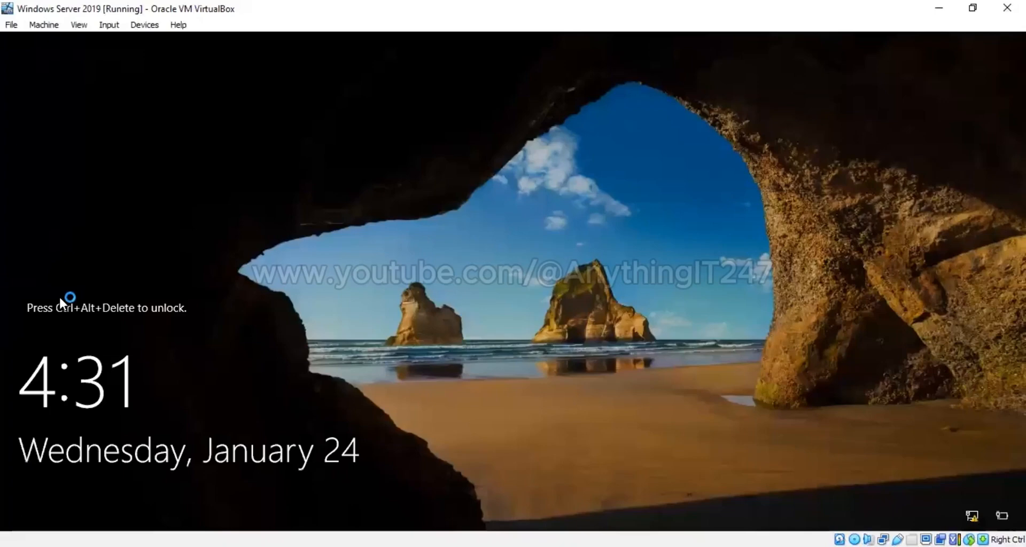
Send Ctrl-Alt-Del to the VM through the VirtualBox Input > Keyboard menu
{"action": "left_click", "coordinate": [109, 24]}
{"action": "mouse_move", "coordinate": [180, 46]}
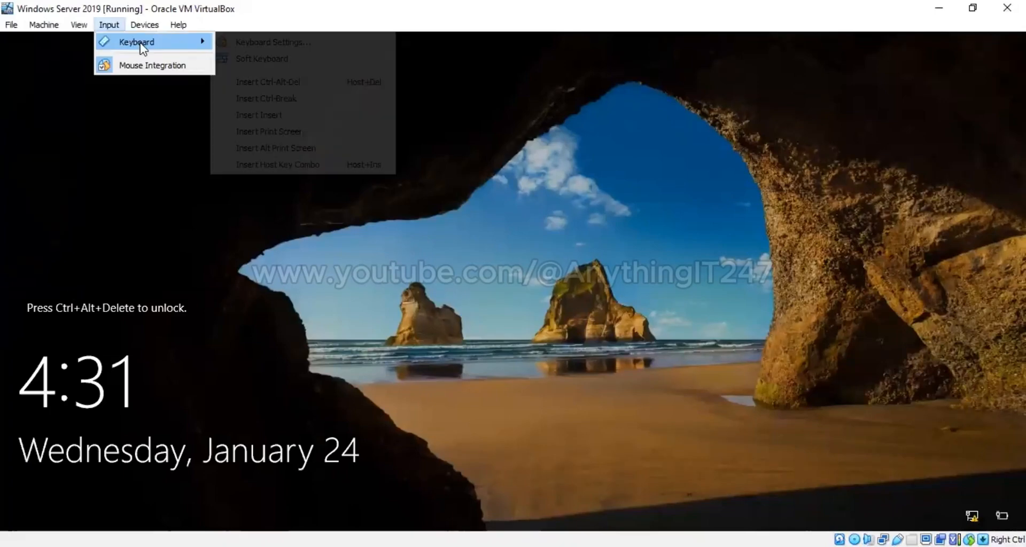
{"action": "left_click", "coordinate": [266, 88]}
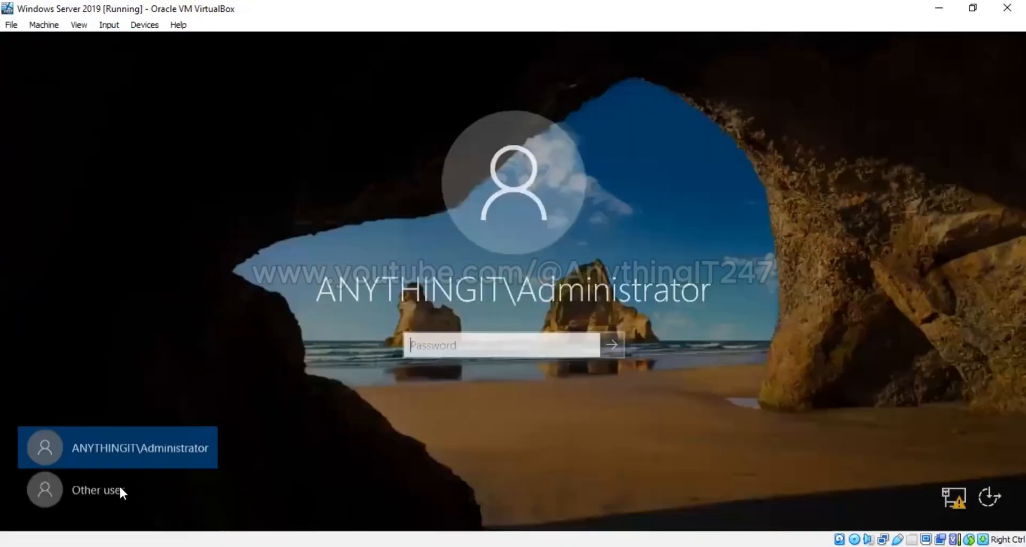
Attempt to sign in to ANYTHINGIT as Other user with the new user's username and password
{"action": "left_click", "coordinate": [117, 489]}
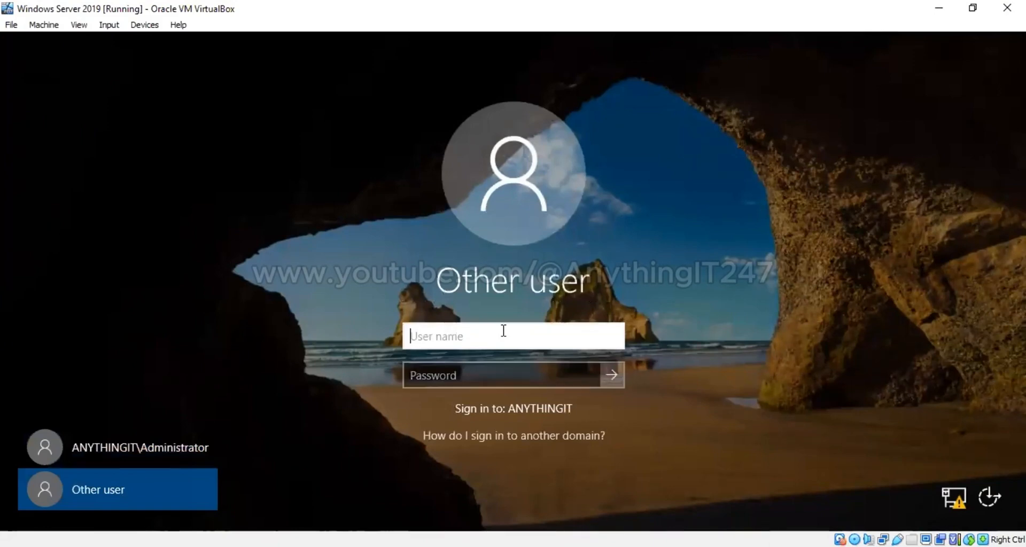
{"action": "type", "text": "Jp"}
{"action": "type", "text": "hn"}
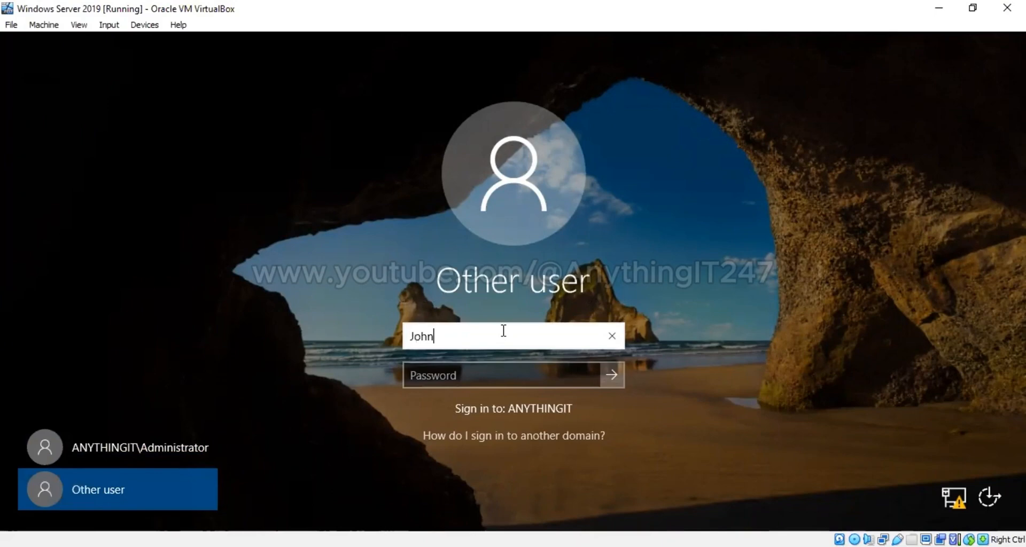
{"action": "type", "text": "D"}
{"action": "key", "text": "Tab"}
{"action": "type", "text": "••••"}
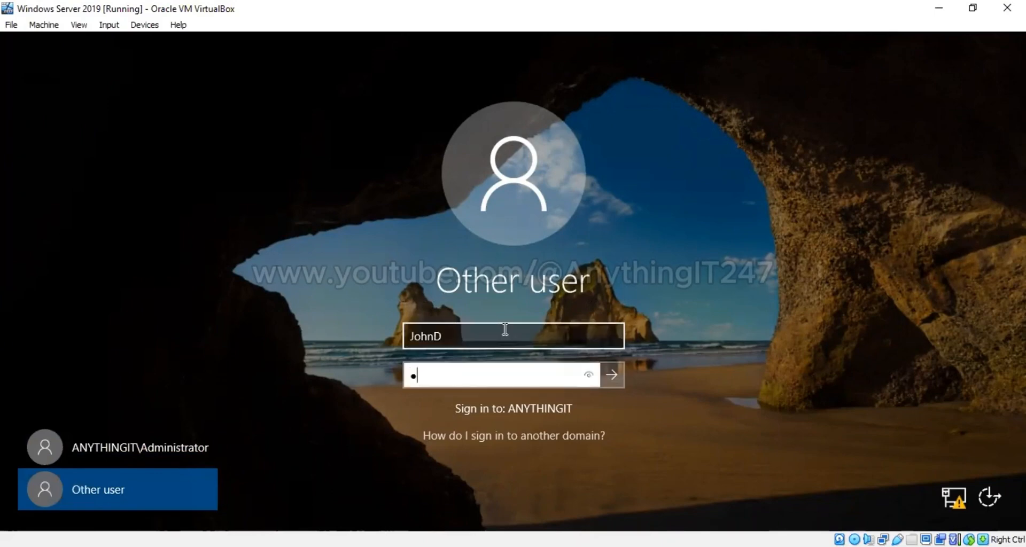
{"action": "type", "text": "••••••"}
{"action": "left_click", "coordinate": [608, 378]}
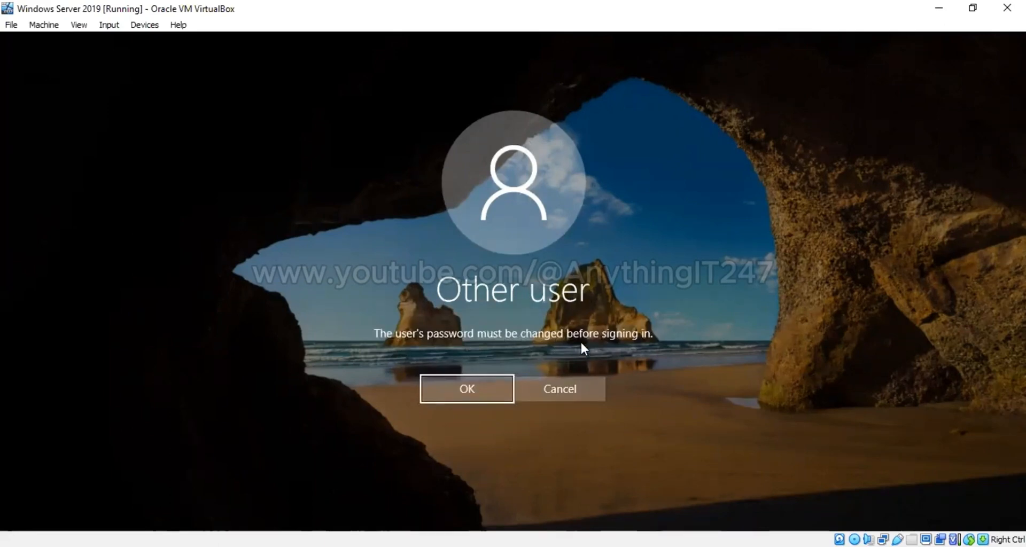
Acknowledge the password-change notice, then enter, confirm and submit a new password for the user
{"action": "left_click", "coordinate": [452, 391]}
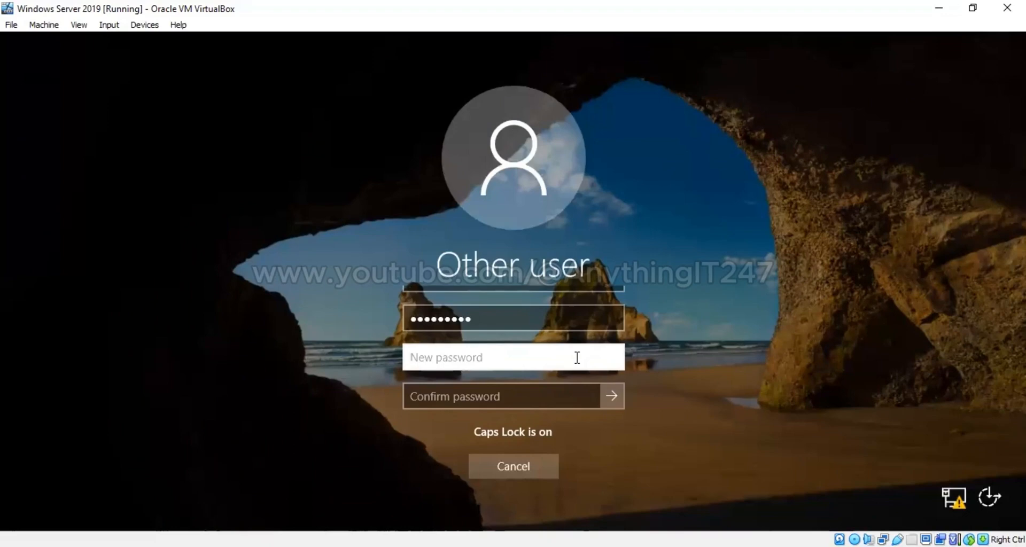
{"action": "type", "text": "*****"}
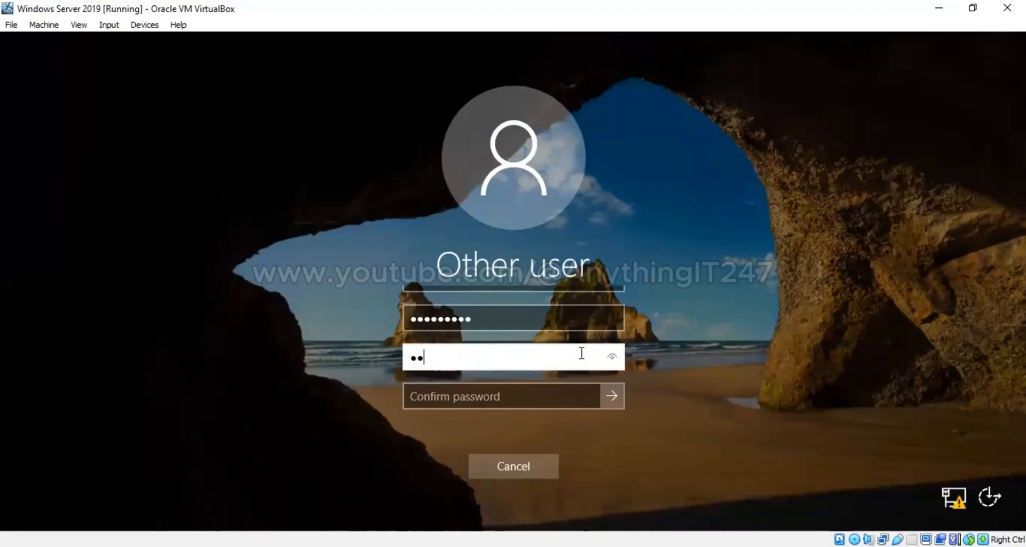
{"action": "type", "text": "*****"}
{"action": "key", "text": "Tab"}
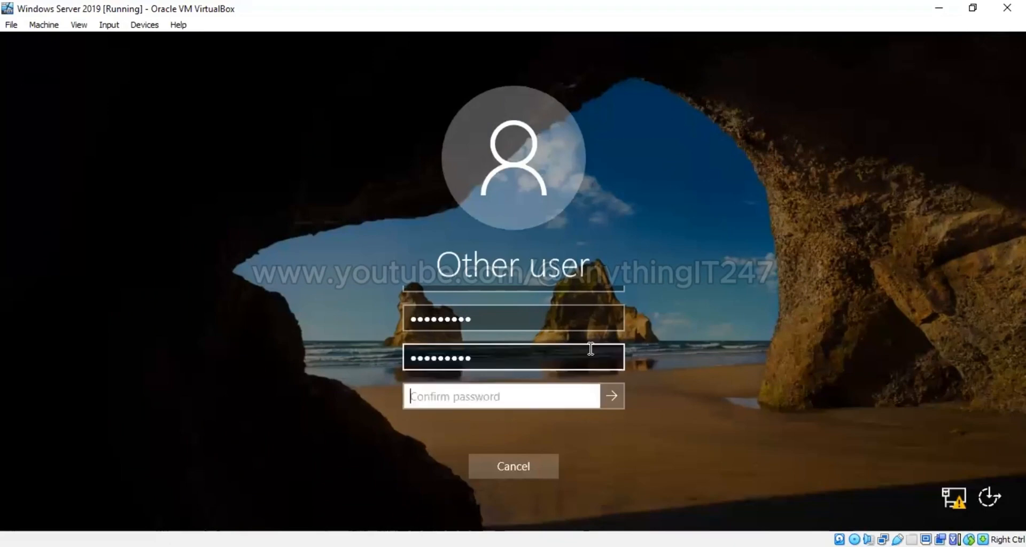
{"action": "type", "text": "*"}
{"action": "key", "text": "Caps_Lock"}
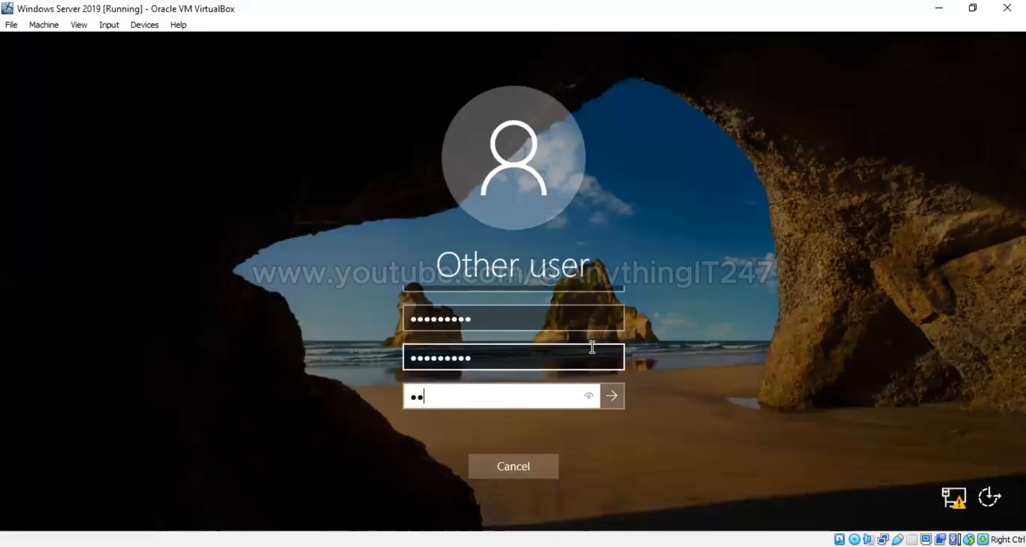
{"action": "type", "text": "********"}
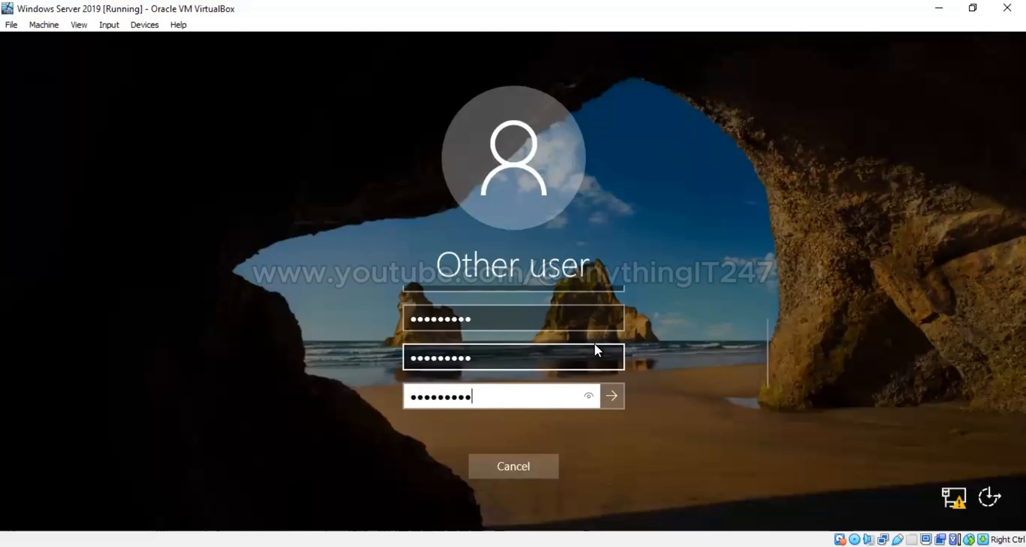
{"action": "double_click", "coordinate": [510, 358]}
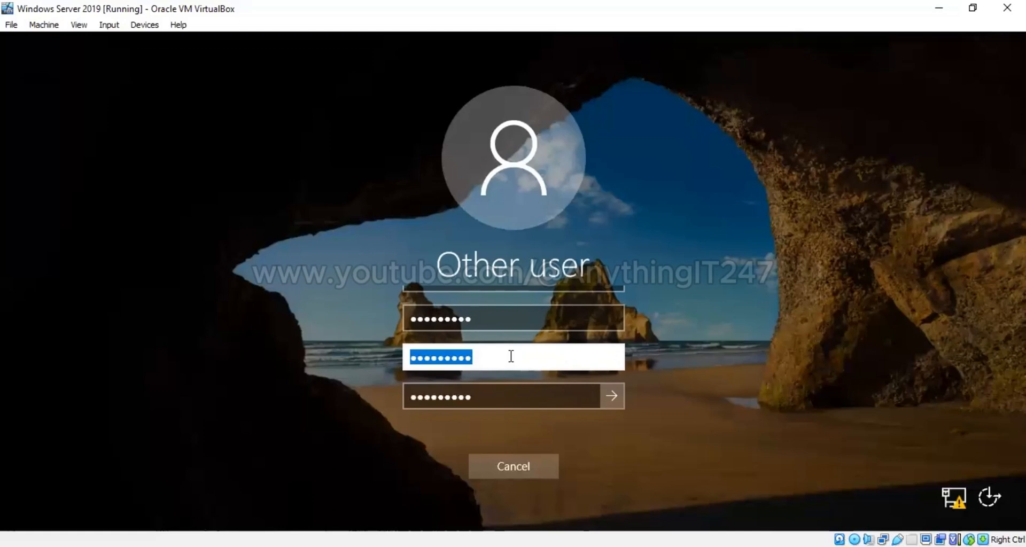
{"action": "left_click", "coordinate": [511, 358]}
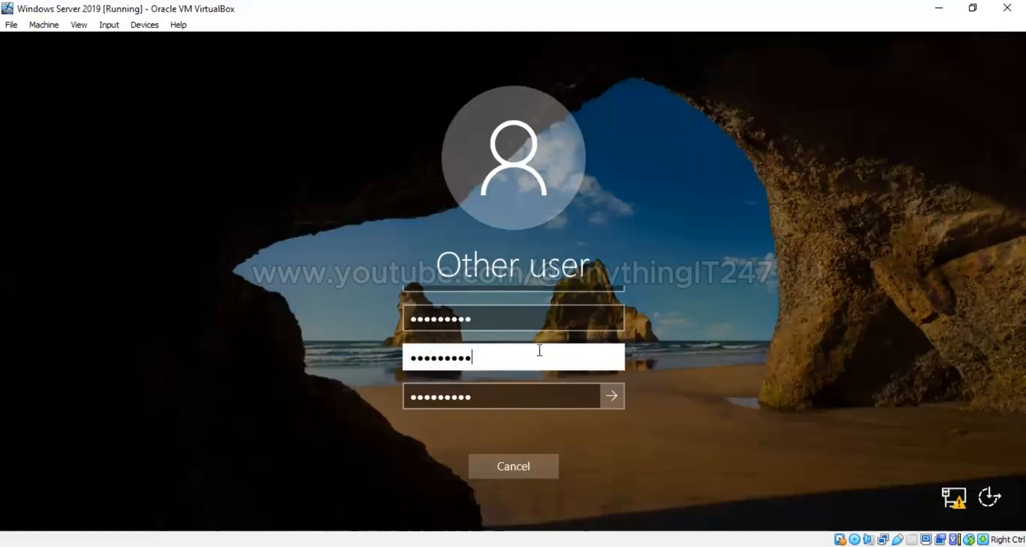
{"action": "left_click", "coordinate": [613, 393]}
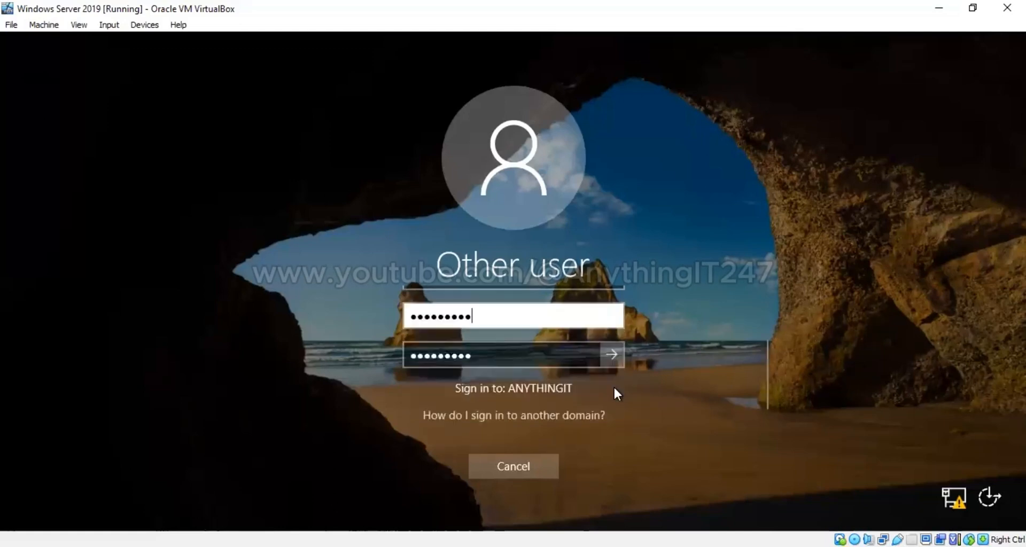
{"action": "left_click", "coordinate": [610, 351]}
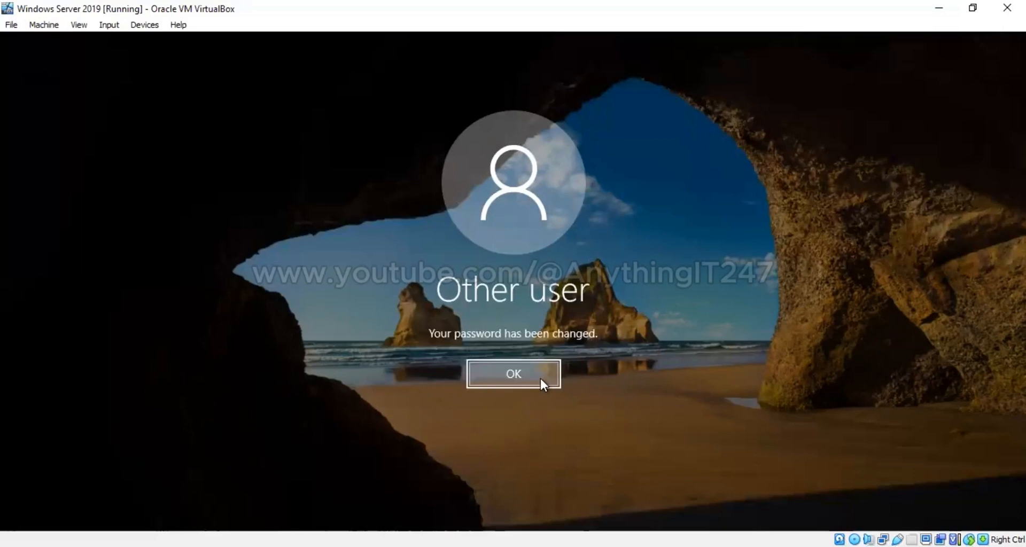
Dismiss the password-changed and sign-in-not-allowed notices, then open Network & Internet settings on the Windows 10 VM
{"action": "left_click", "coordinate": [540, 379]}
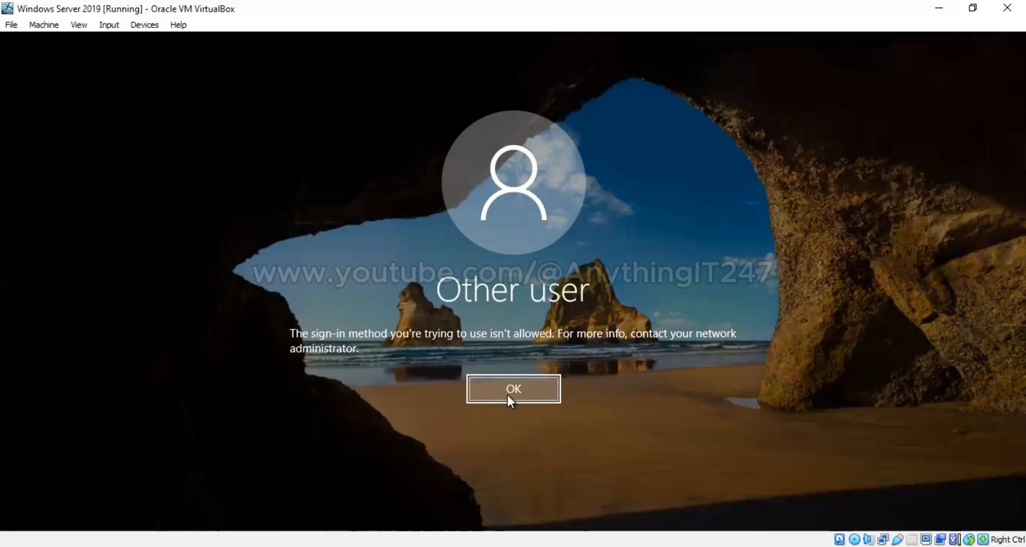
{"action": "left_click", "coordinate": [508, 395]}
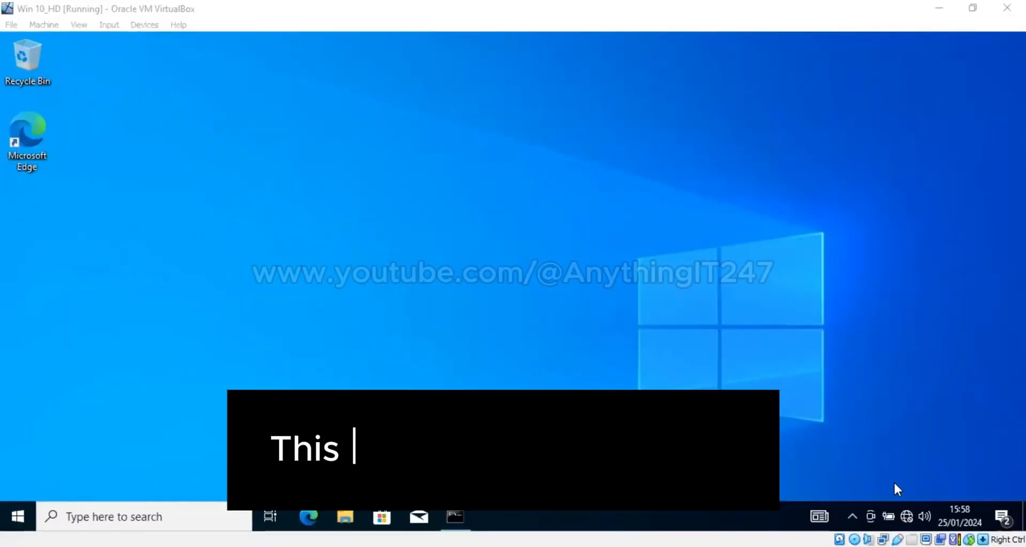
{"action": "right_click", "coordinate": [906, 517]}
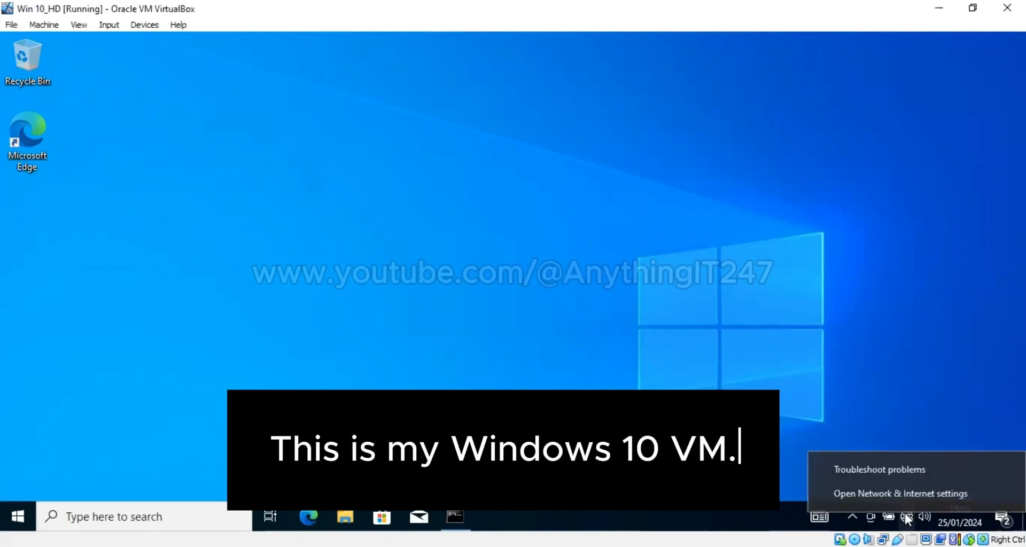
{"action": "left_click", "coordinate": [901, 495]}
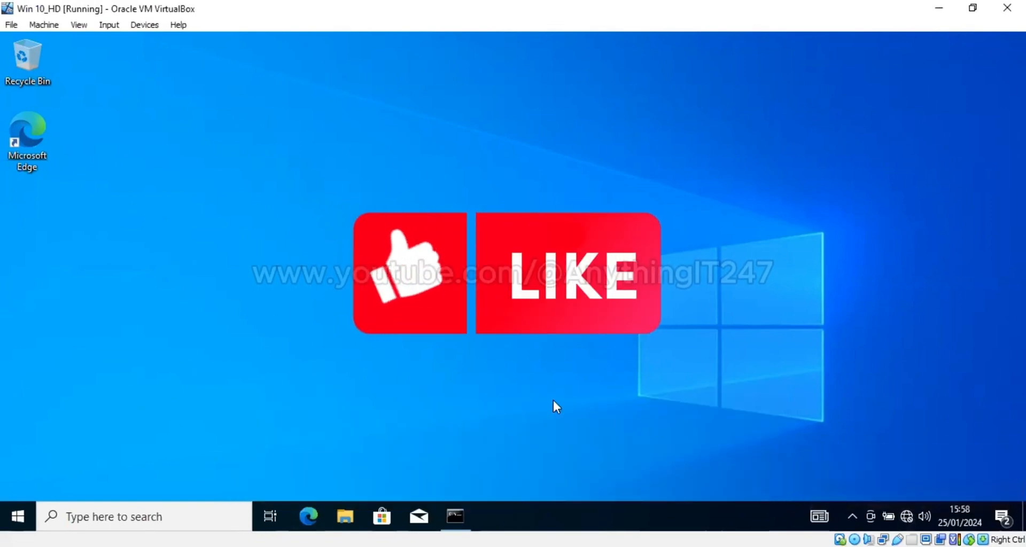
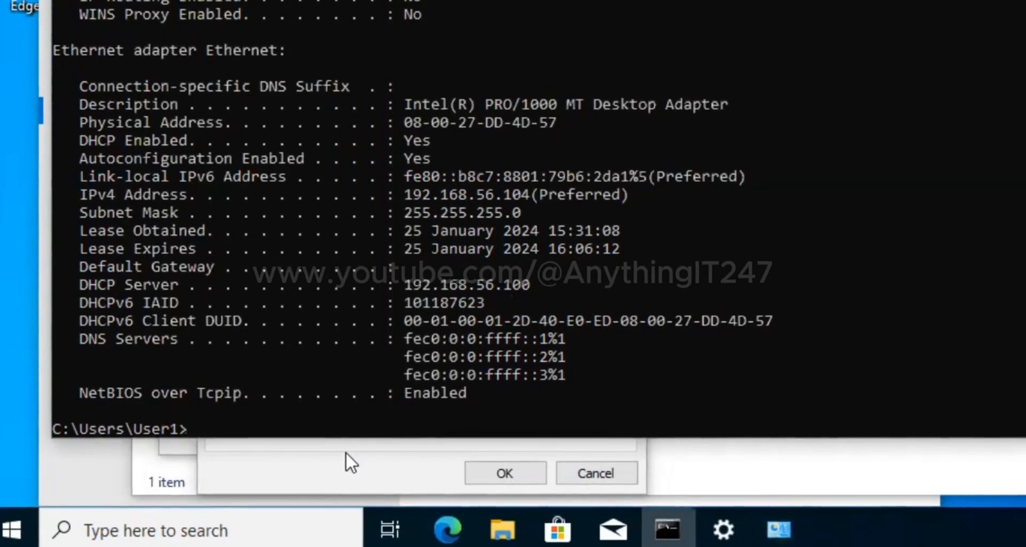
In the IPv4 properties, begin the preferred DNS server address as 192.168.56
{"action": "left_click", "coordinate": [345, 453]}
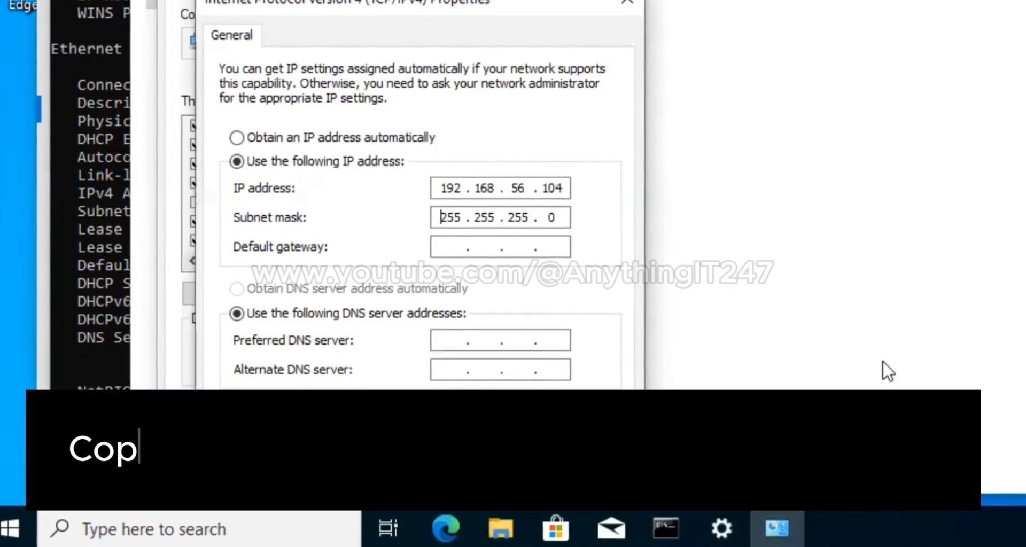
{"action": "left_click", "coordinate": [437, 337]}
{"action": "type", "text": "1"}
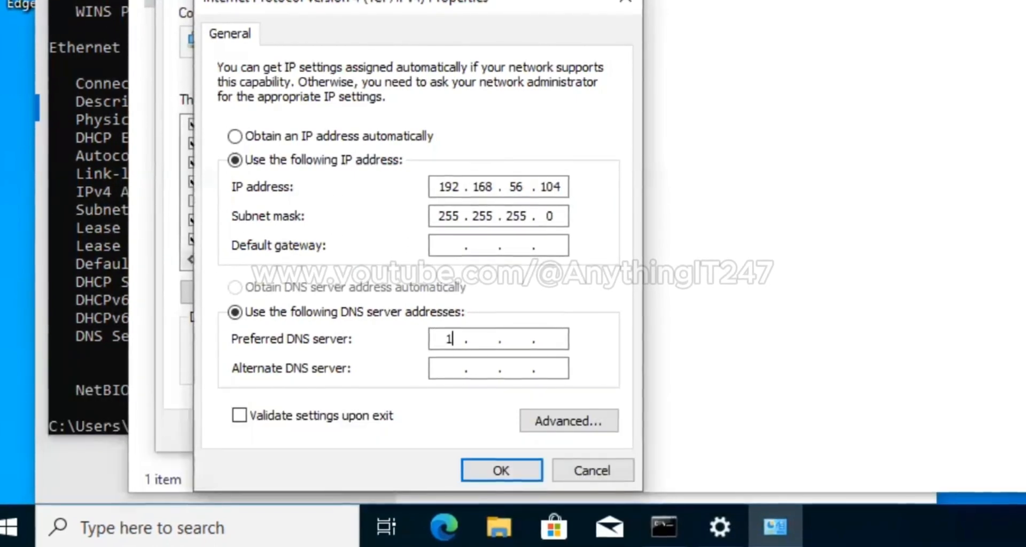
{"action": "type", "text": "92 . 168 . "}
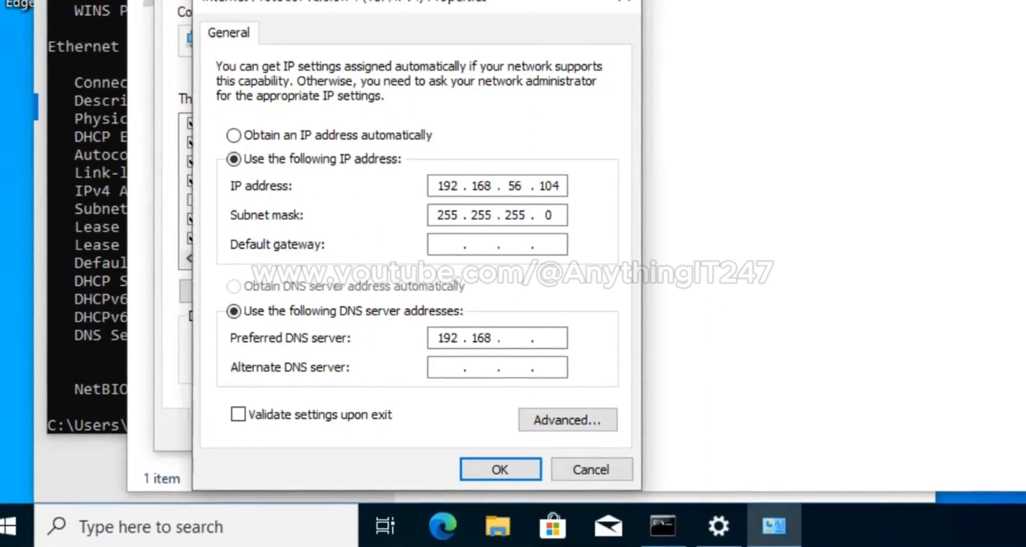
{"action": "type", "text": "56"}
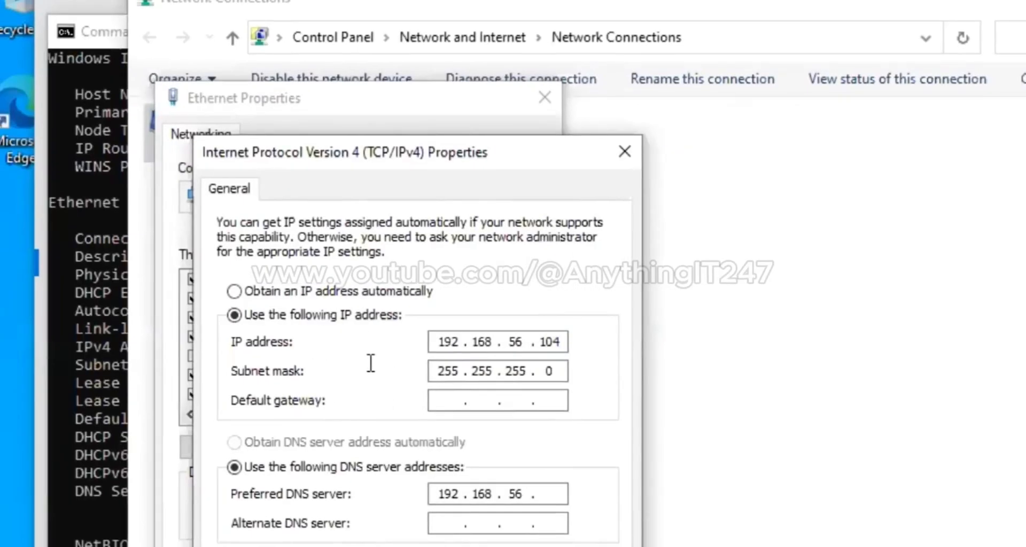
Complete the preferred DNS server as 192.168.56.105 and save the adapter's IPv4 settings
{"action": "type", "text": "192 . 168 . 56 . 1"}
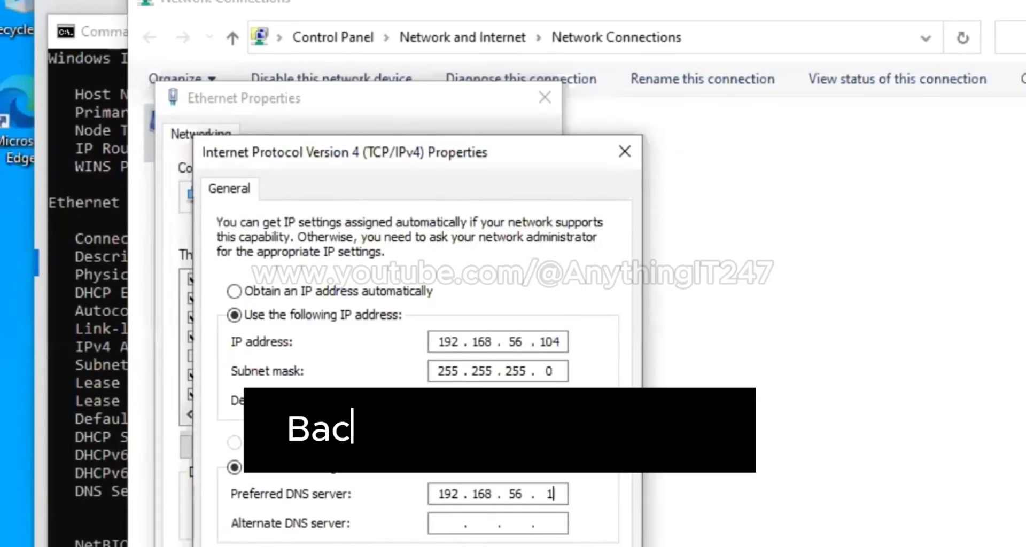
{"action": "type", "text": "05"}
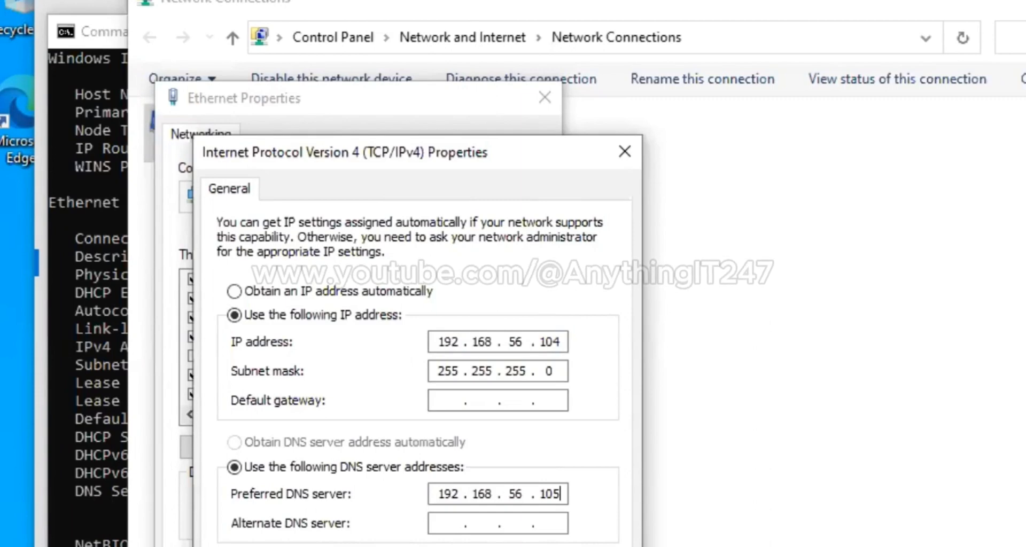
{"action": "key", "text": "Return"}
{"action": "key", "text": "Return"}
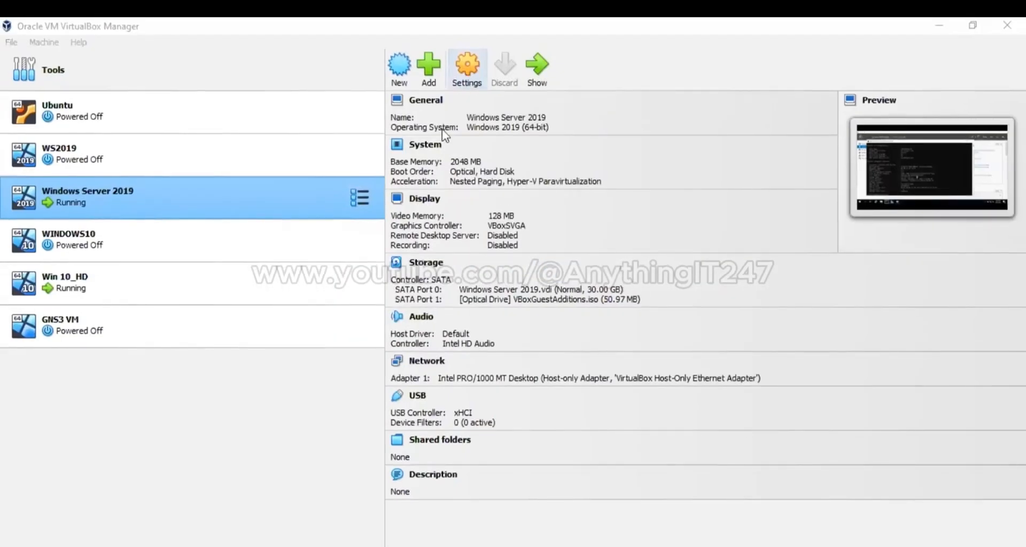
{"action": "left_click", "coordinate": [471, 80]}
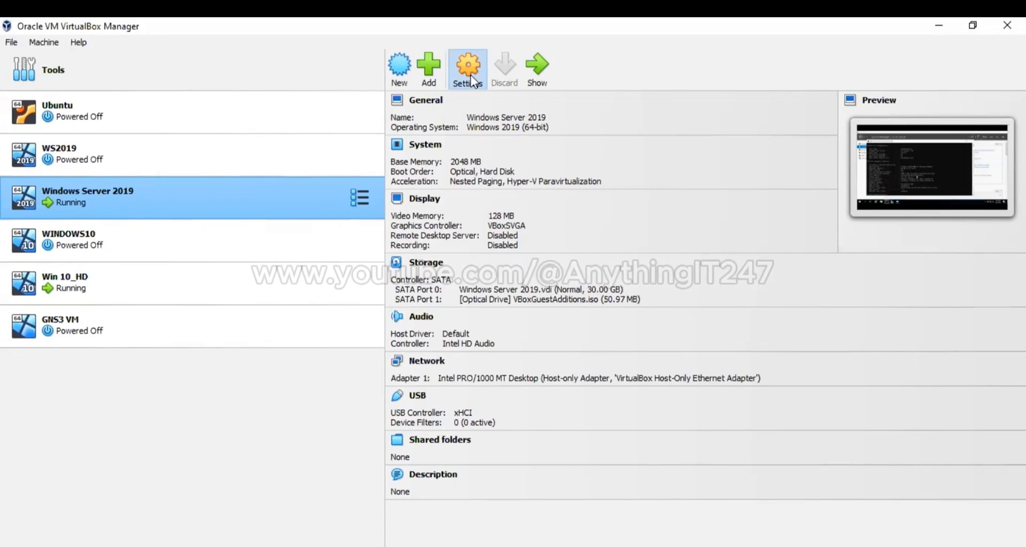
{"action": "left_click", "coordinate": [472, 80]}
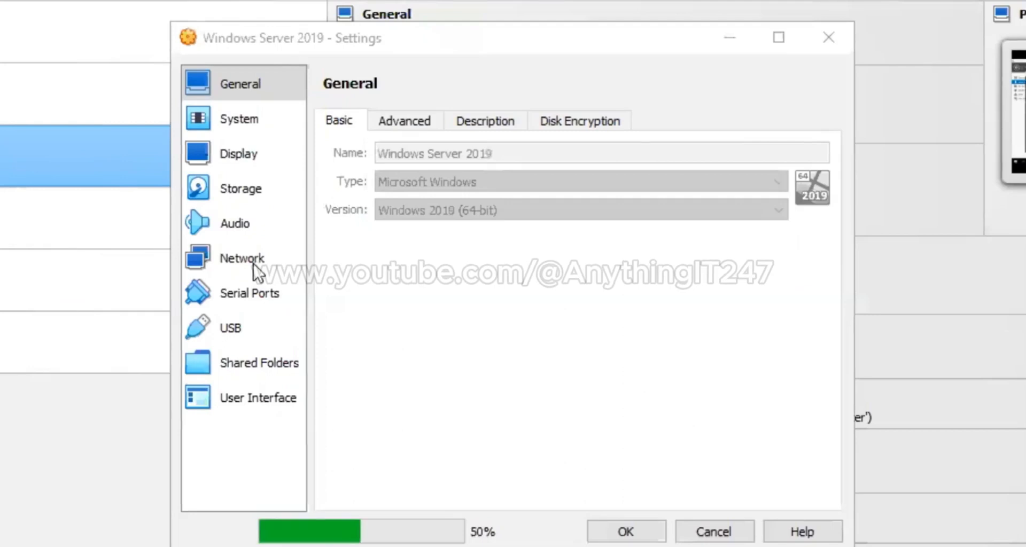
{"action": "left_click", "coordinate": [255, 265]}
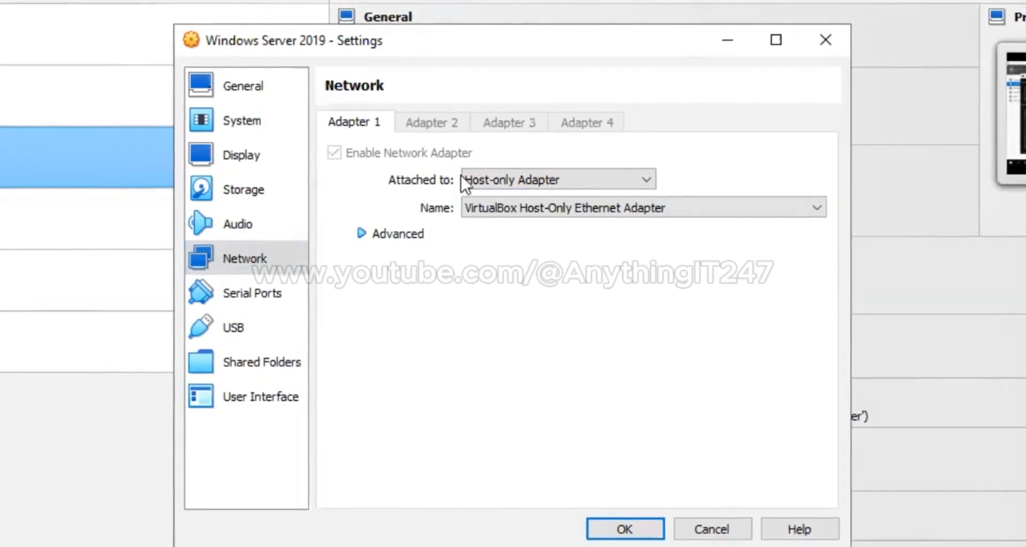
{"action": "left_click", "coordinate": [503, 180]}
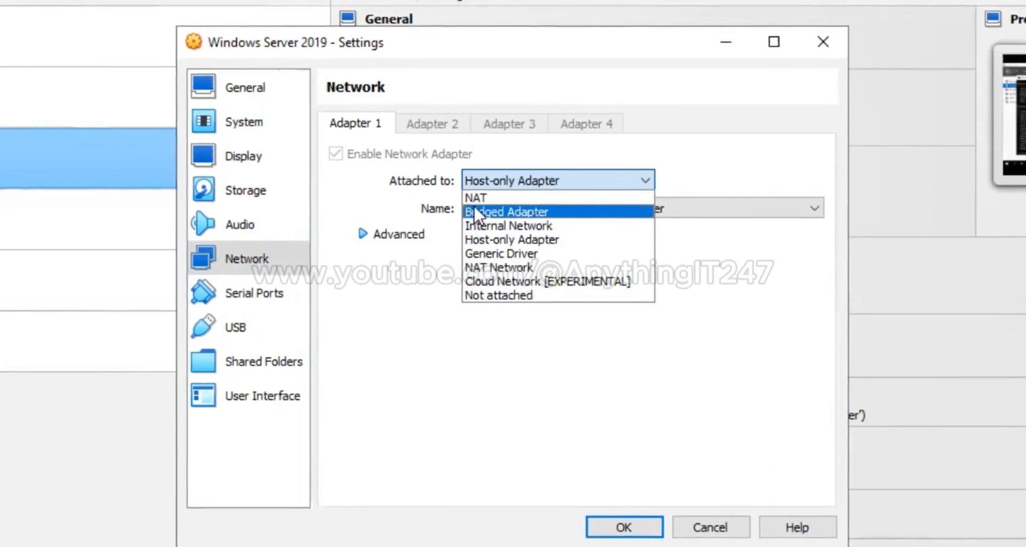
{"action": "left_click", "coordinate": [412, 307]}
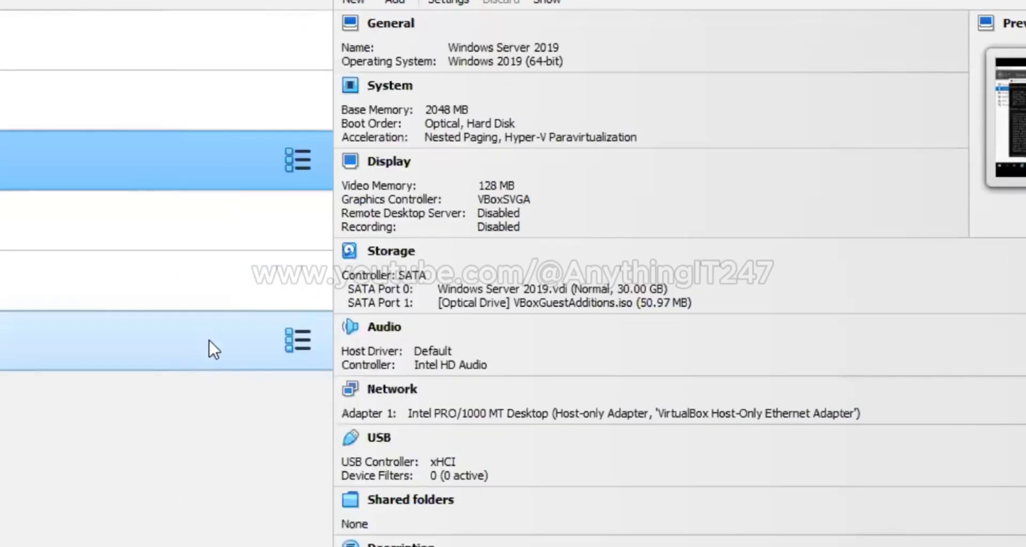
Confirm Win 10_HD's network adapter stays attached to Host-only Adapter, closing settings without changes
{"action": "left_click", "coordinate": [226, 273]}
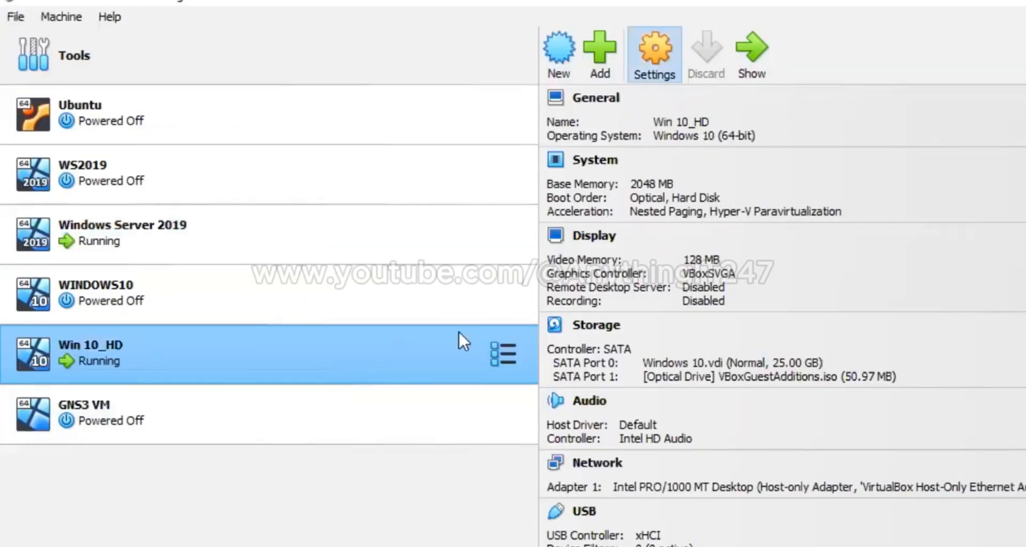
{"action": "left_click", "coordinate": [459, 332]}
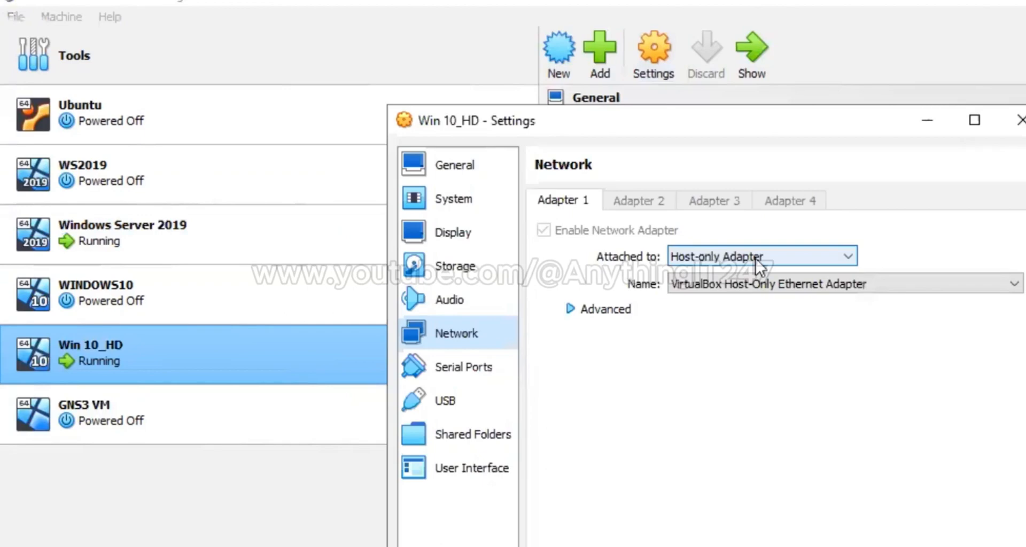
{"action": "left_click", "coordinate": [694, 257]}
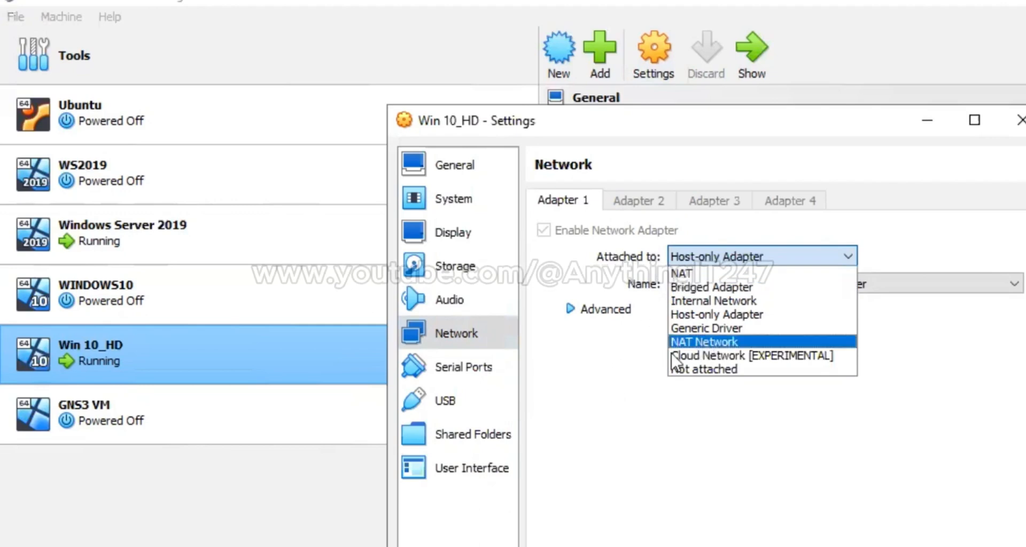
{"action": "left_click", "coordinate": [589, 380]}
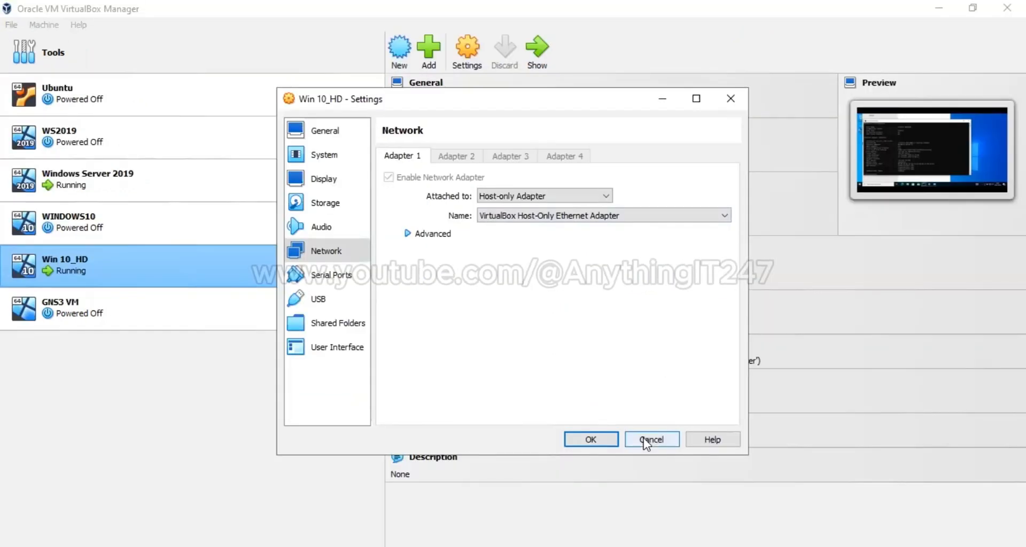
{"action": "left_click", "coordinate": [644, 439]}
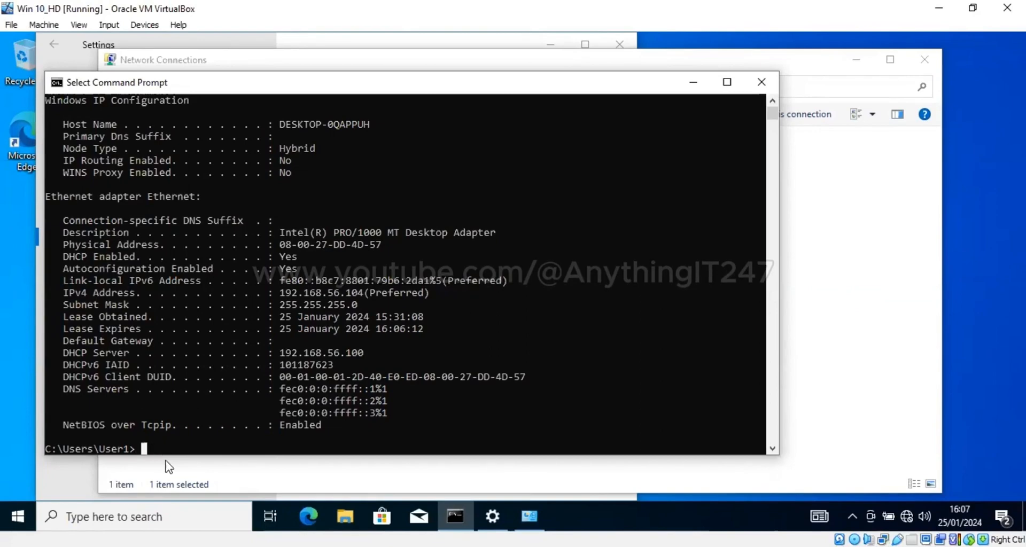
Rerun ipconfig /all to confirm DHCP is disabled and DNS is 192.168.56.105, then minimize the console
{"action": "key", "text": "Up"}
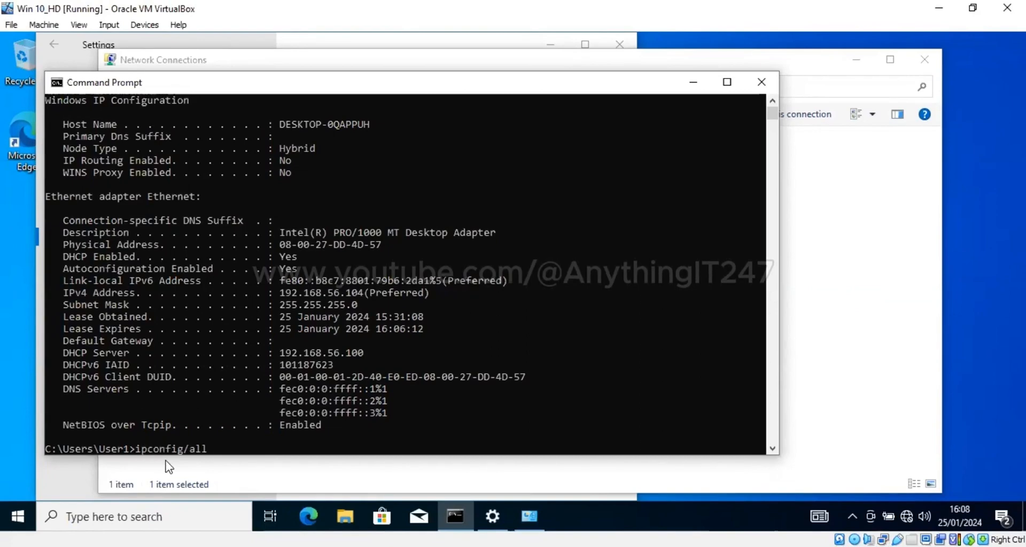
{"action": "key", "text": "Return"}
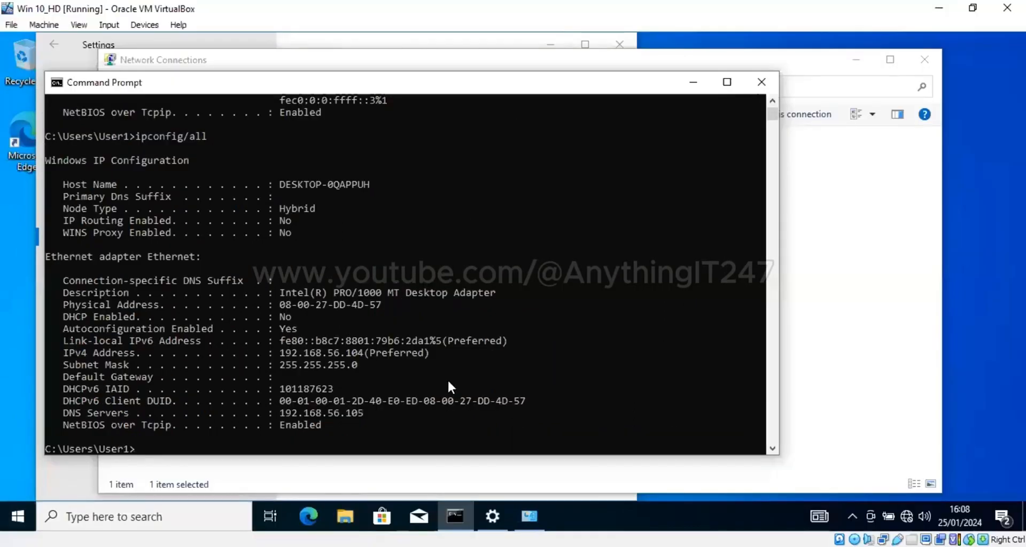
{"action": "left_click", "coordinate": [693, 82]}
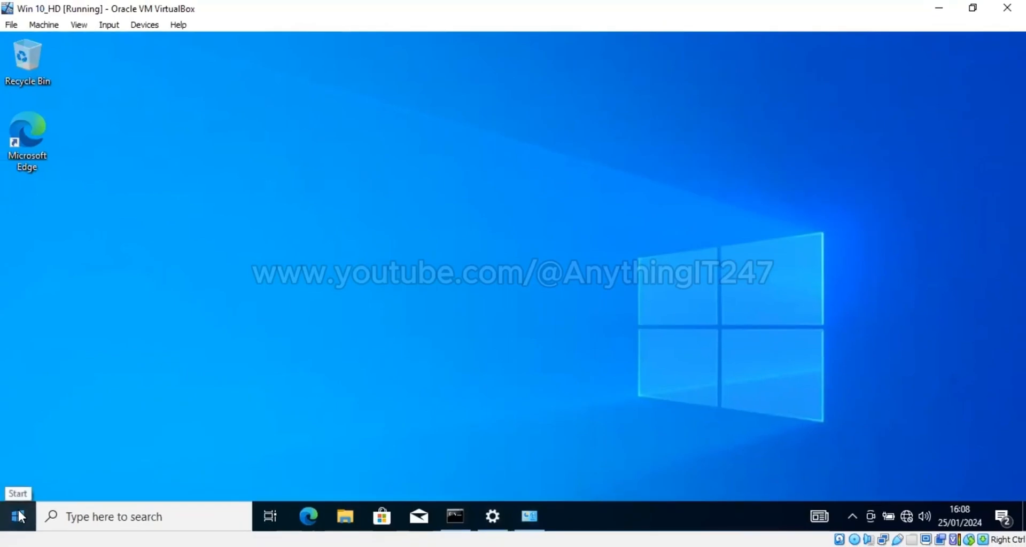
Open the Computer Name/Domain Changes dialog from the Settings About page
{"action": "left_click", "coordinate": [18, 514]}
{"action": "right_click", "coordinate": [18, 516]}
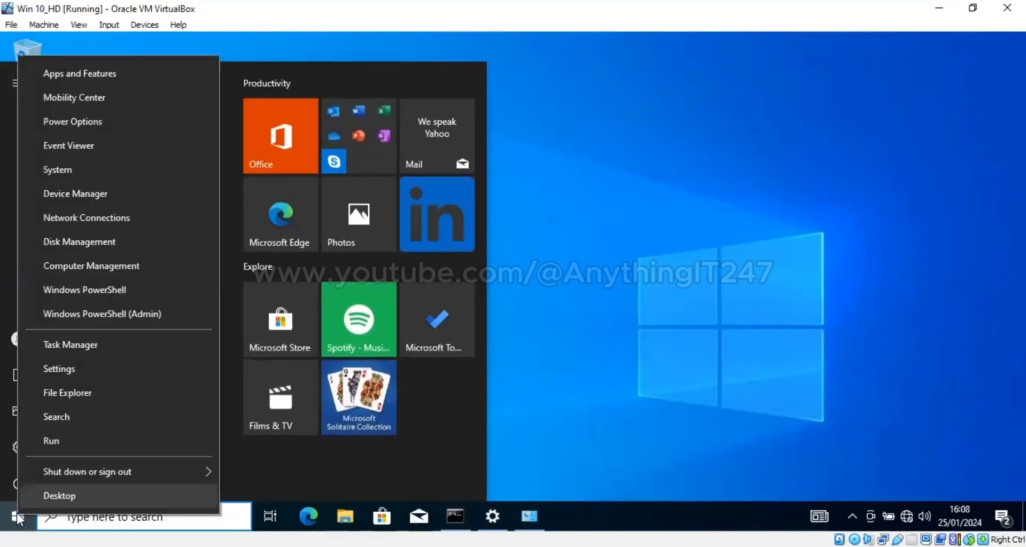
{"action": "left_click", "coordinate": [88, 217]}
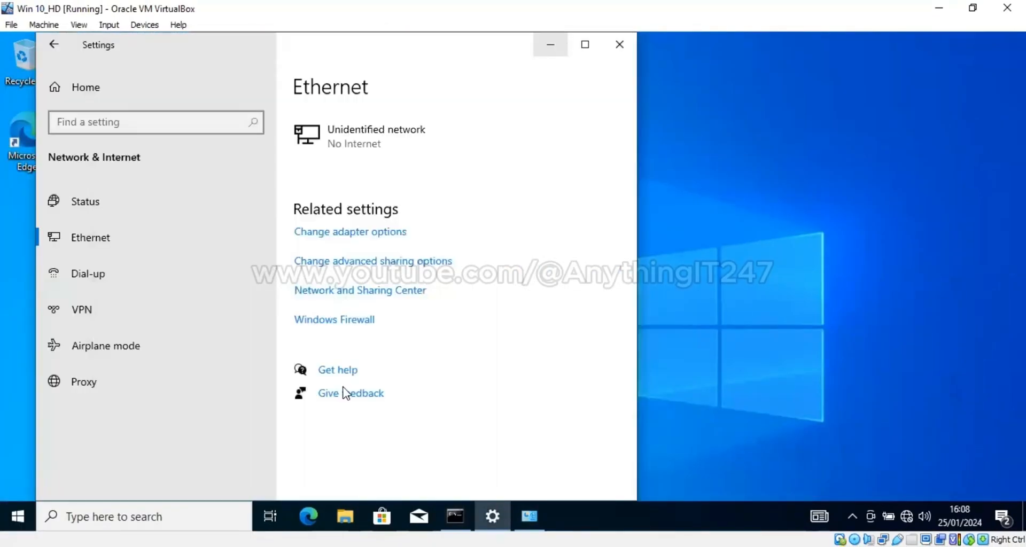
{"action": "scroll", "coordinate": [448, 362], "scroll_direction": "down", "scroll_amount": 8}
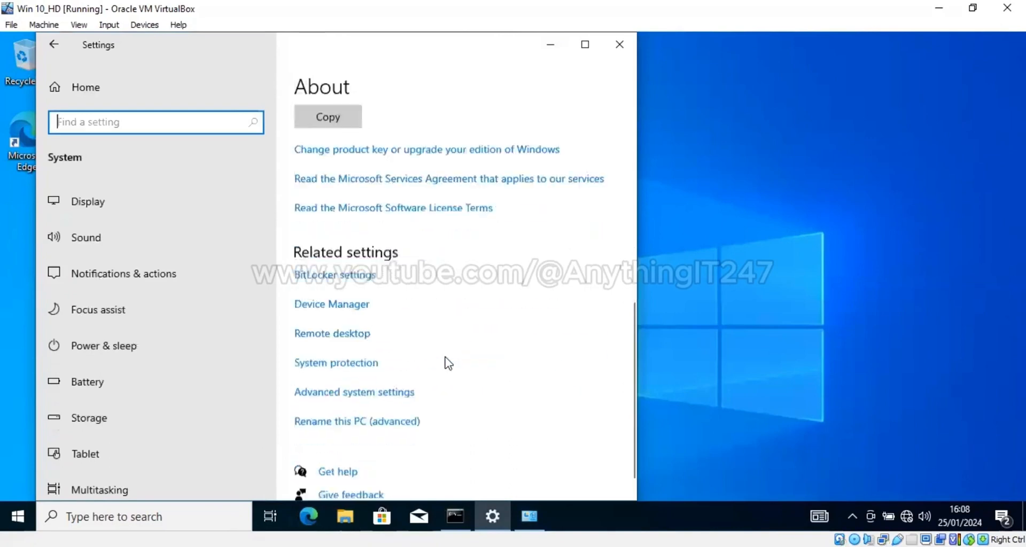
{"action": "left_click", "coordinate": [367, 405]}
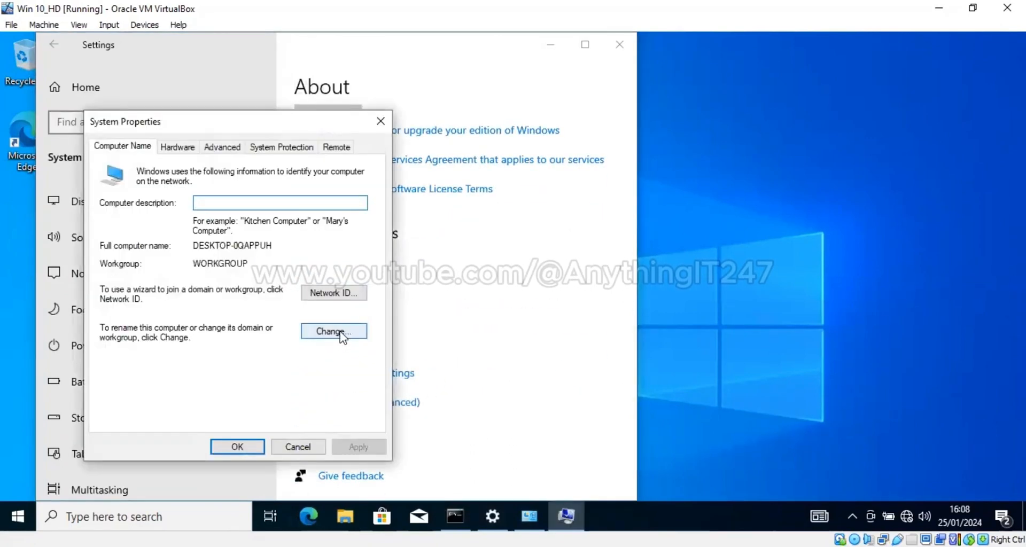
{"action": "left_click", "coordinate": [340, 333]}
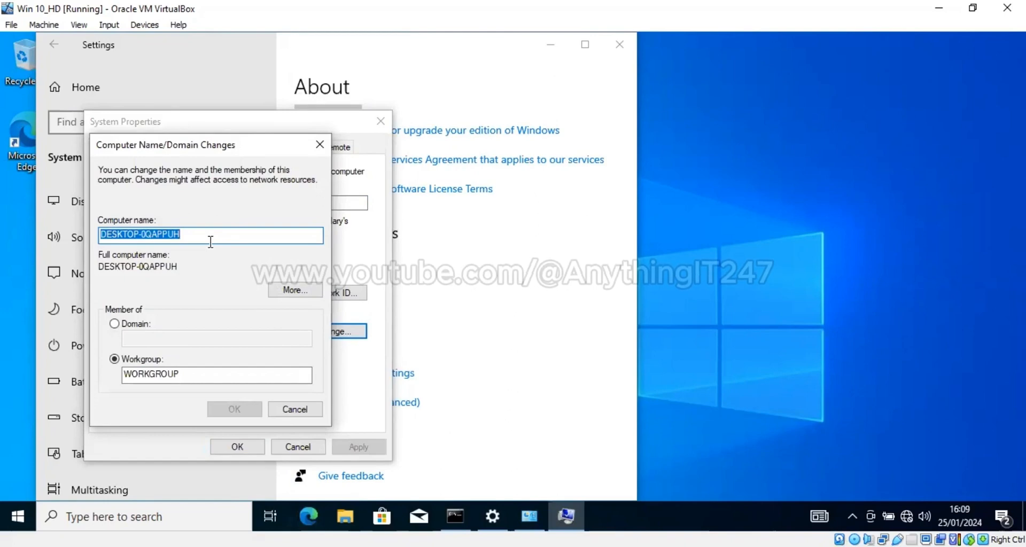
Name the computer JohnD and make it a member of the anythingit.com domain
{"action": "type", "text": "John"}
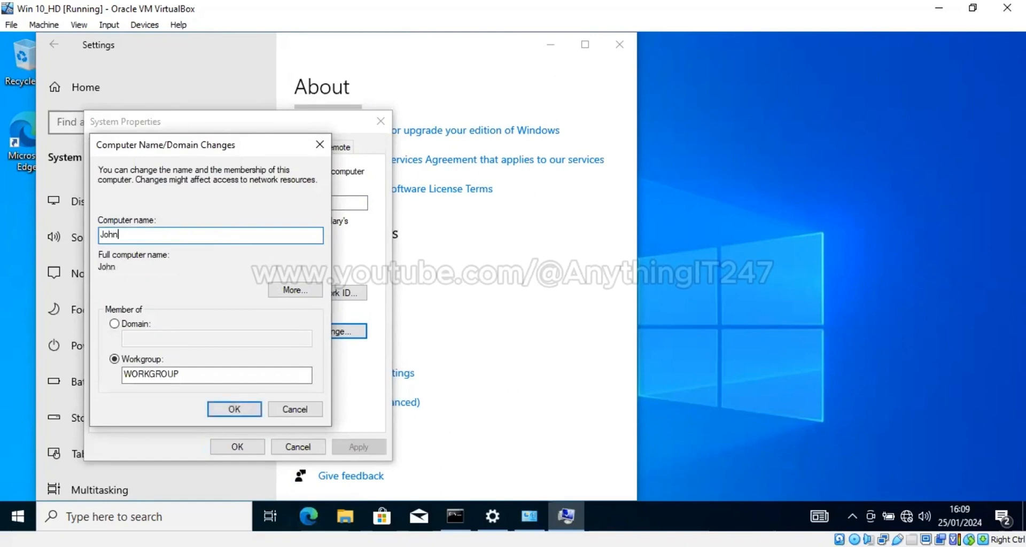
{"action": "type", "text": "D"}
{"action": "key", "text": "Tab"}
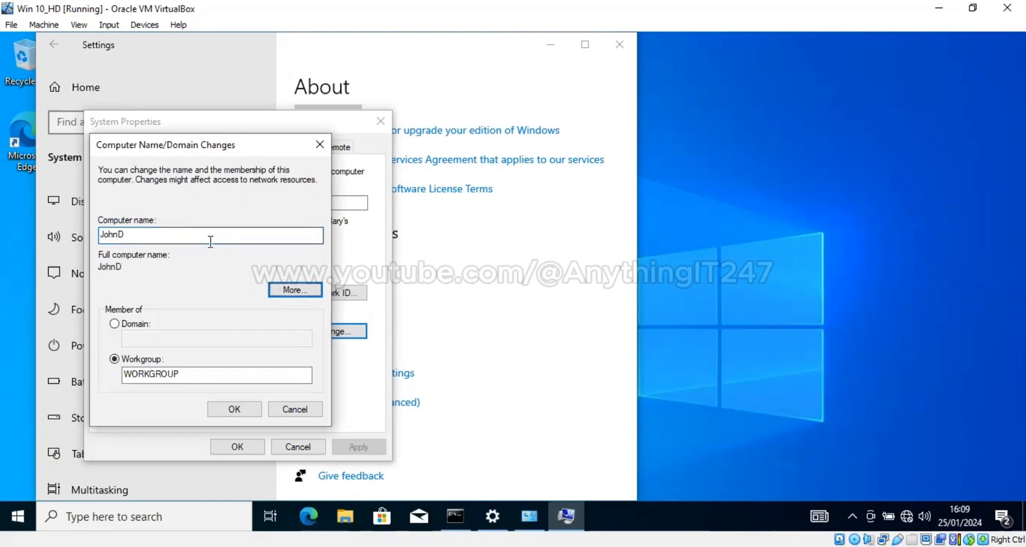
{"action": "left_click", "coordinate": [141, 324]}
{"action": "left_click", "coordinate": [155, 338]}
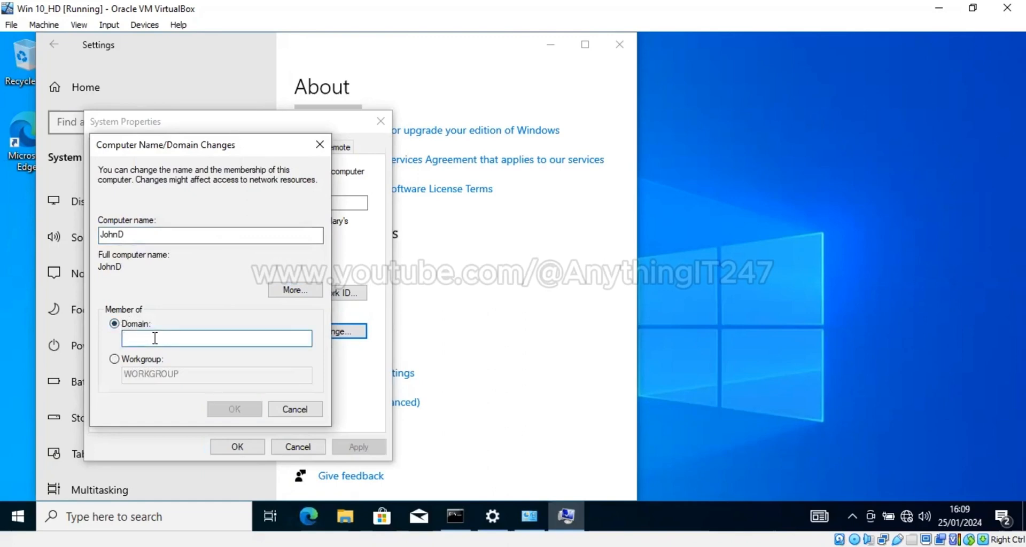
{"action": "type", "text": "it"}
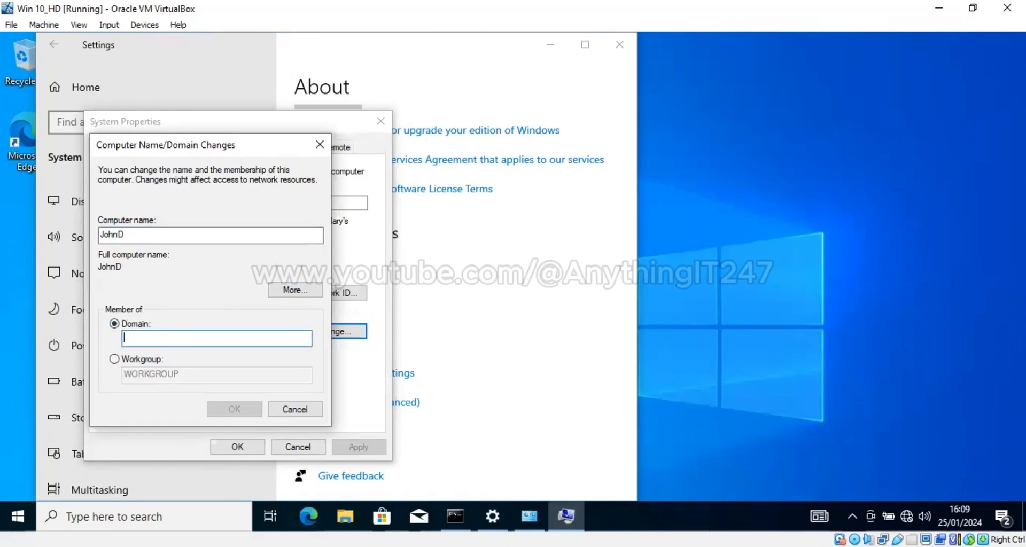
{"action": "key", "text": "BackSpace"}
{"action": "key", "text": "BackSpace"}
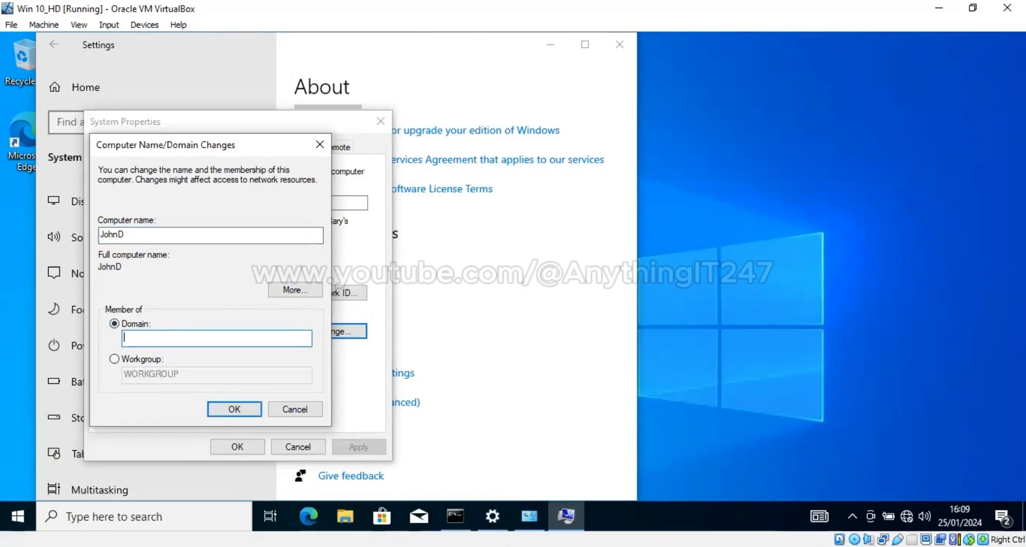
{"action": "type", "text": "anythingitcom"}
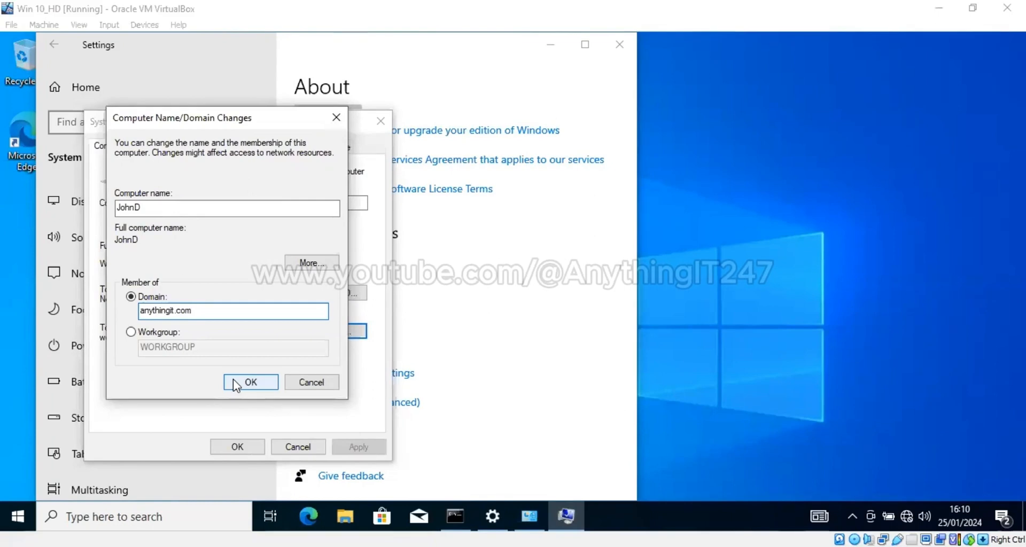
{"action": "left_click", "coordinate": [234, 383]}
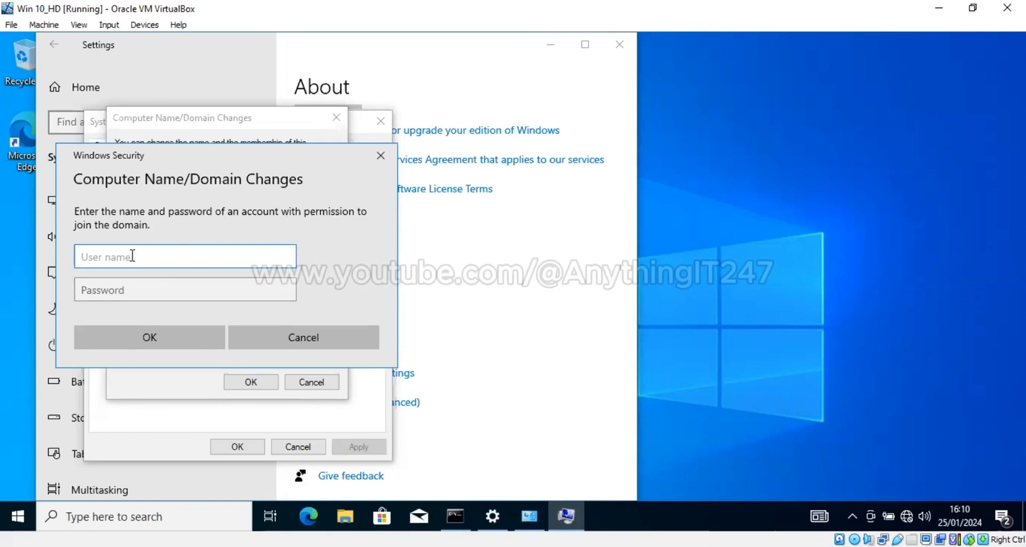
Enter a domain account's user name and password to authorize joining anythingit.com
{"action": "type", "text": "John"}
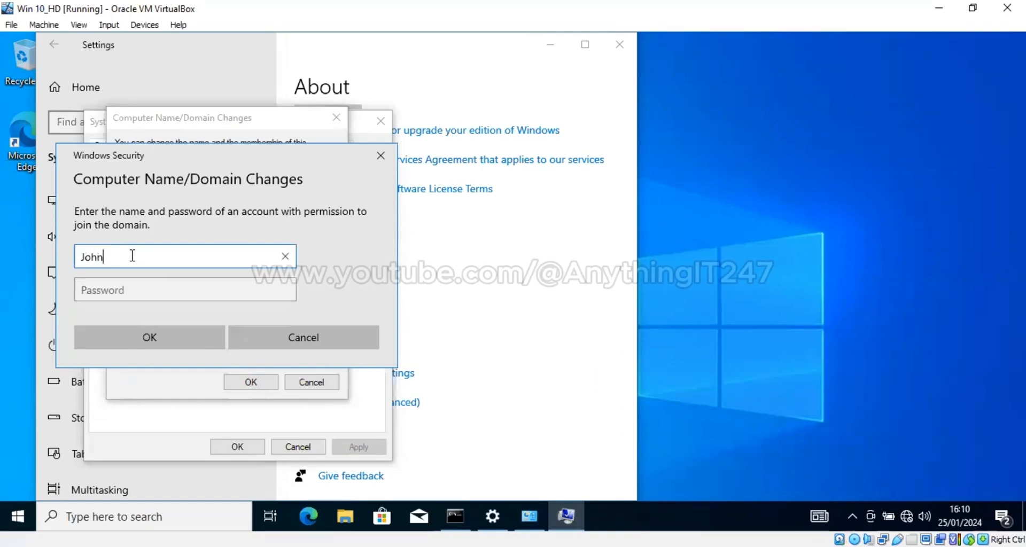
{"action": "type", "text": "D"}
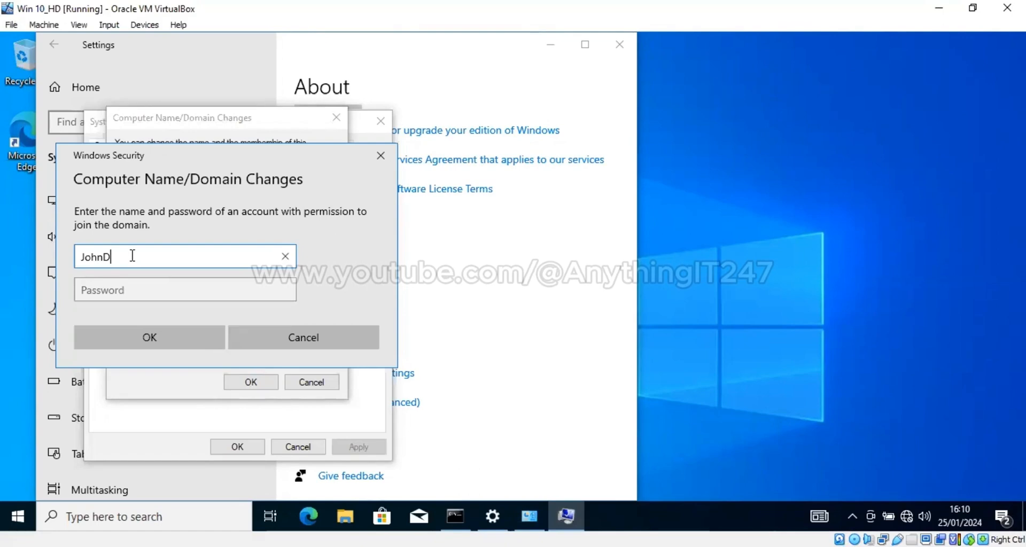
{"action": "key", "text": "Tab"}
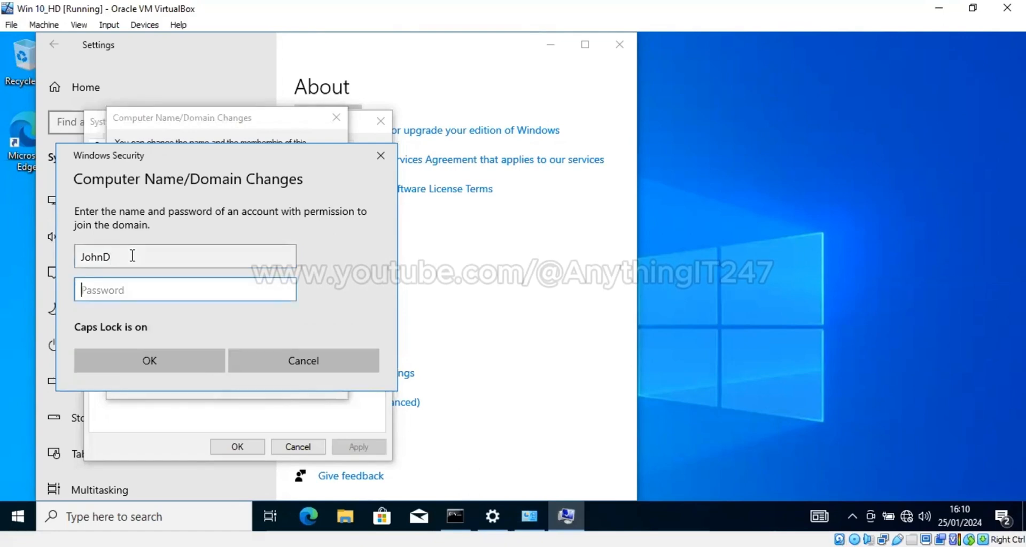
{"action": "type", "text": "•"}
{"action": "key", "text": "Caps_Lock"}
{"action": "type", "text": "••••"}
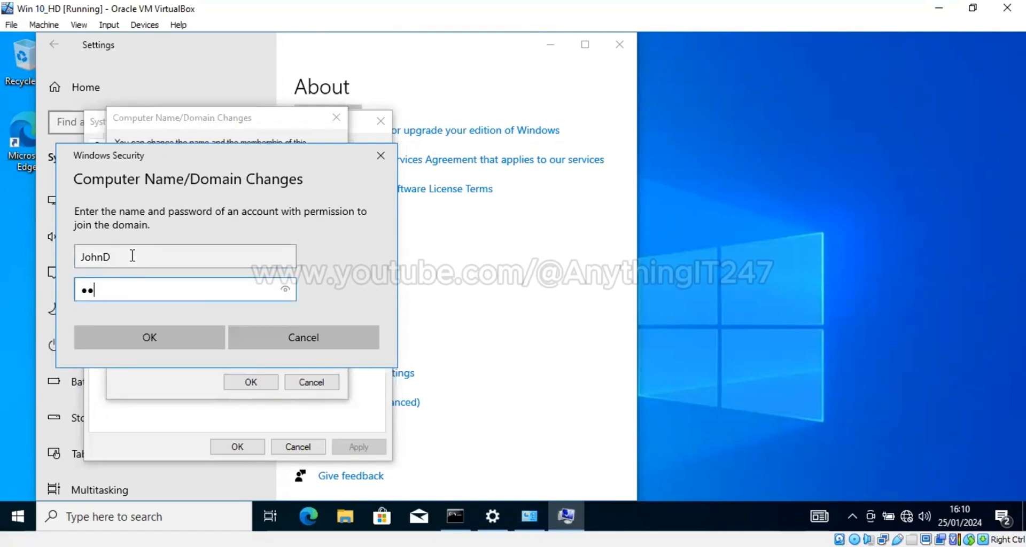
{"action": "type", "text": "••••"}
{"action": "left_click", "coordinate": [197, 337]}
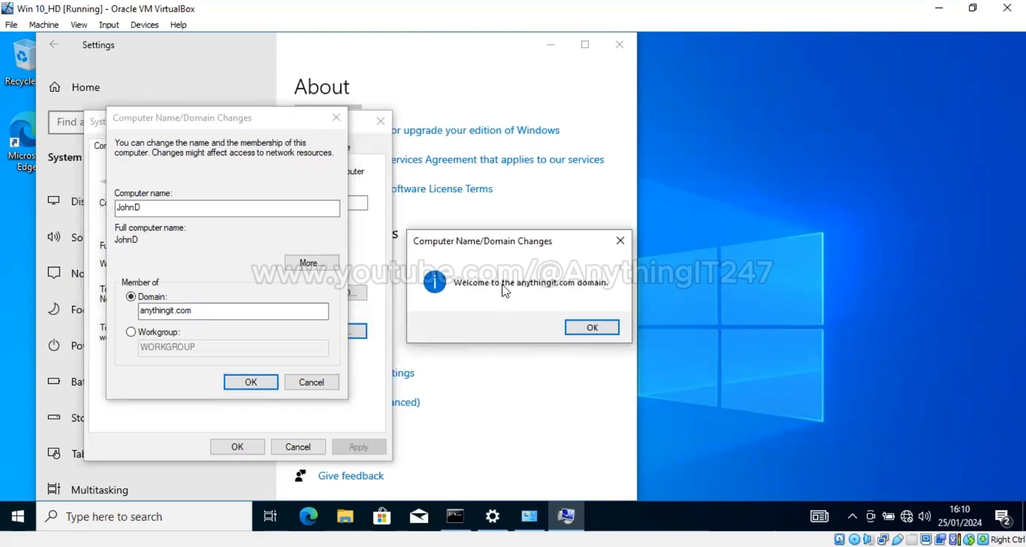
Dismiss the welcome, DNS name-change error and restart notices, then close System Properties
{"action": "left_click", "coordinate": [593, 328]}
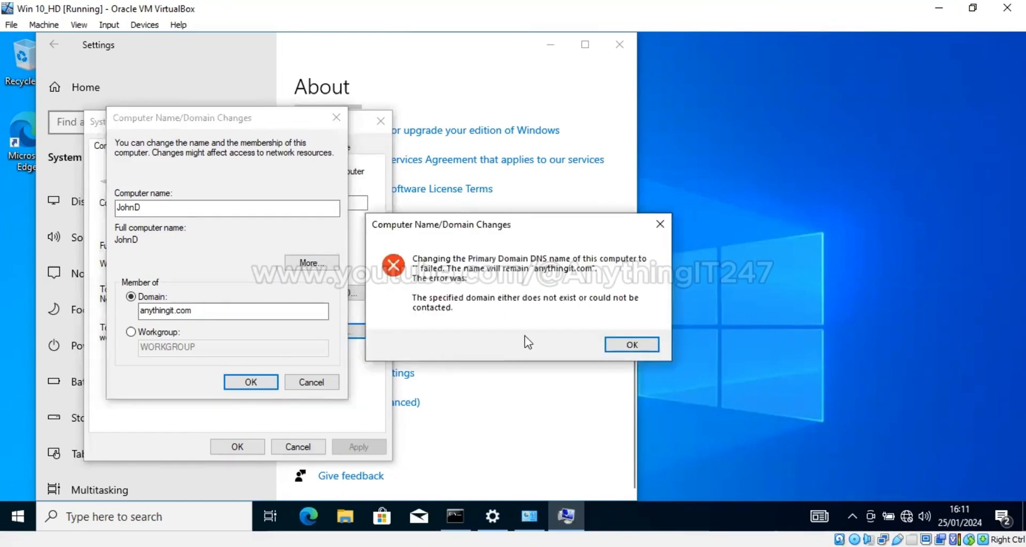
{"action": "left_click", "coordinate": [631, 347]}
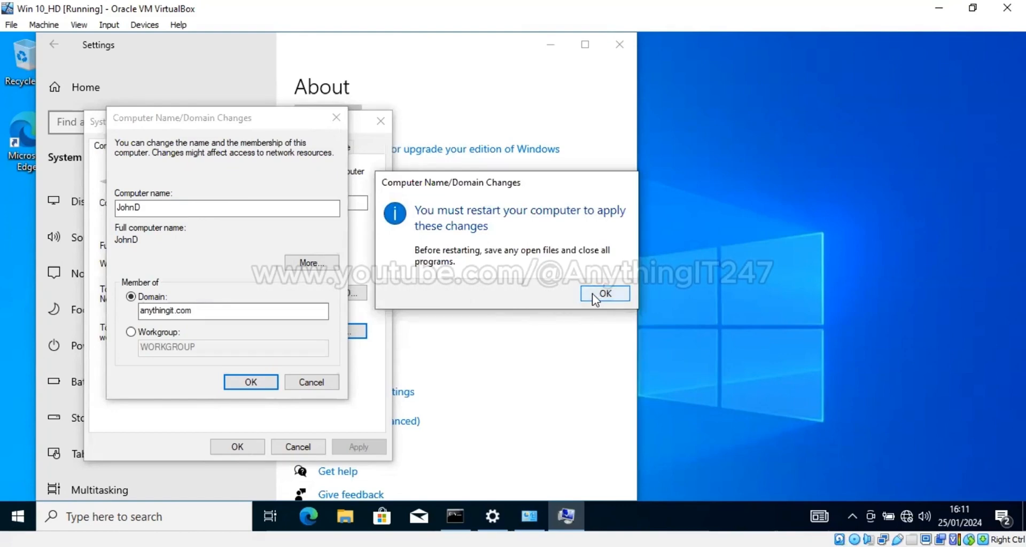
{"action": "left_click", "coordinate": [594, 294]}
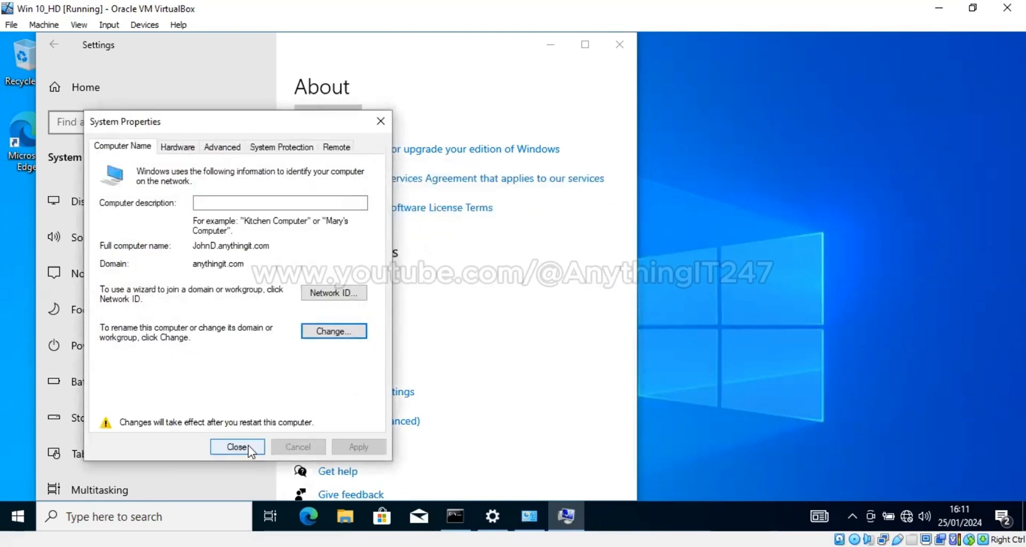
{"action": "left_click", "coordinate": [248, 447]}
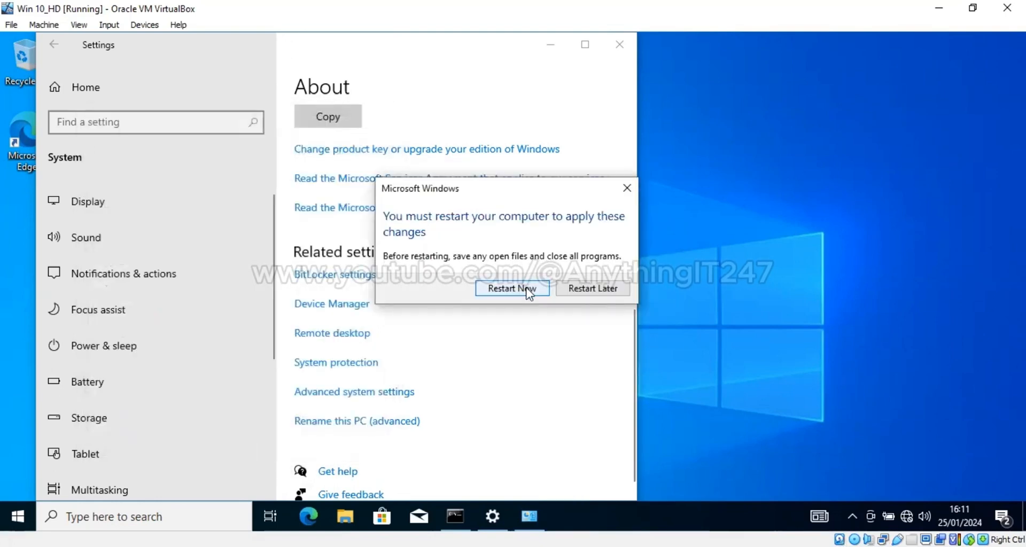
Restart now and sign in to ANYTHINGIT as Other user with the domain account's credentials
{"action": "left_click", "coordinate": [512, 288]}
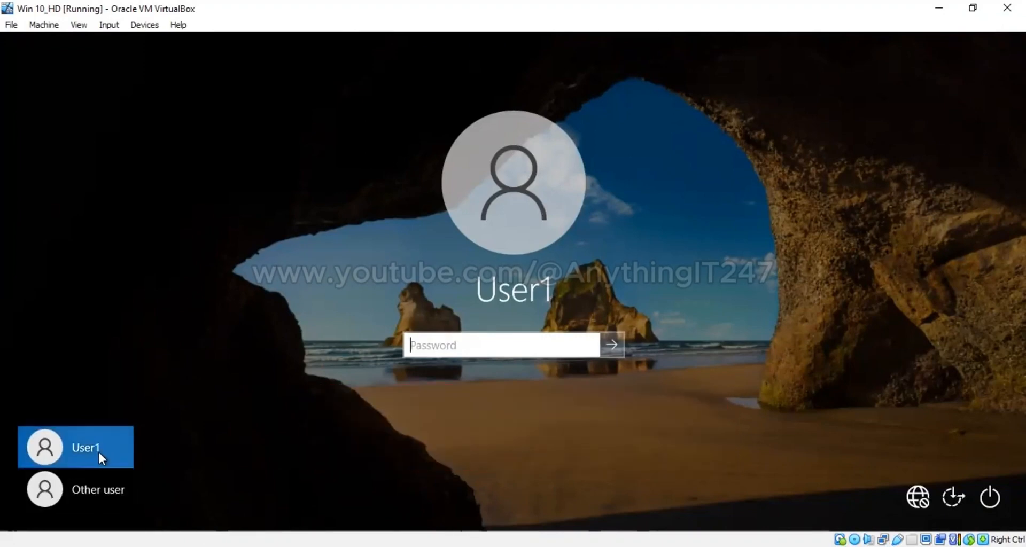
{"action": "left_click", "coordinate": [101, 485]}
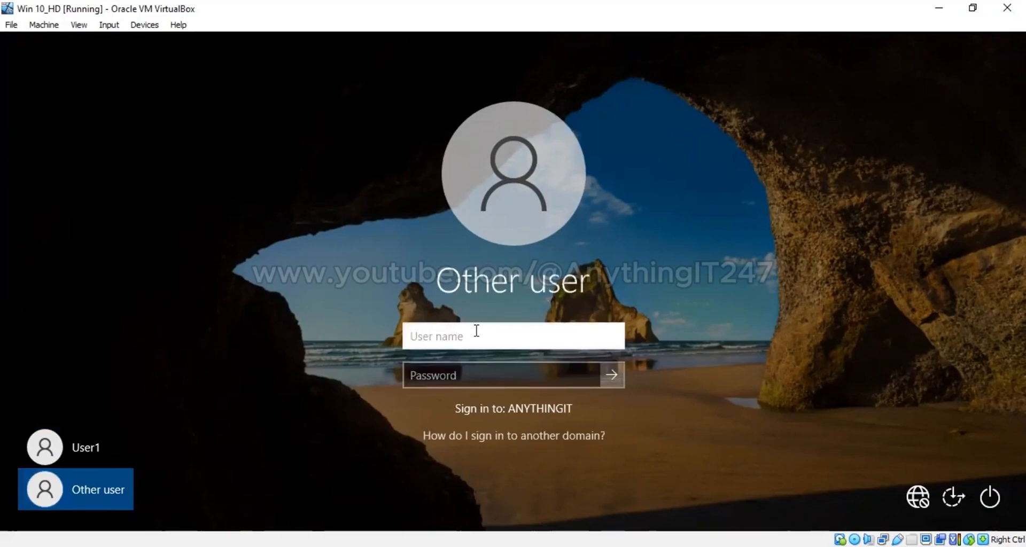
{"action": "type", "text": "JohnD"}
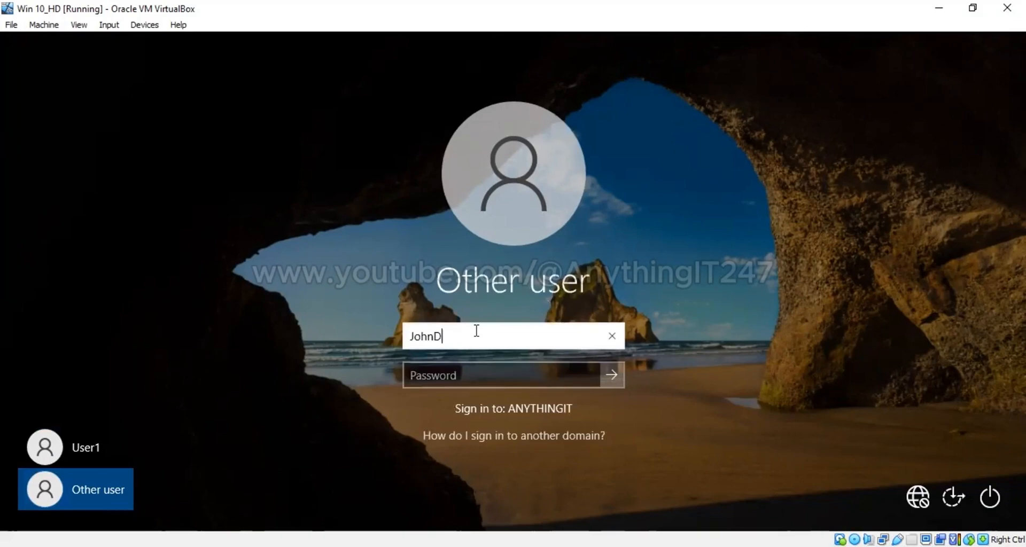
{"action": "key", "text": "Tab"}
{"action": "type", "text": "P"}
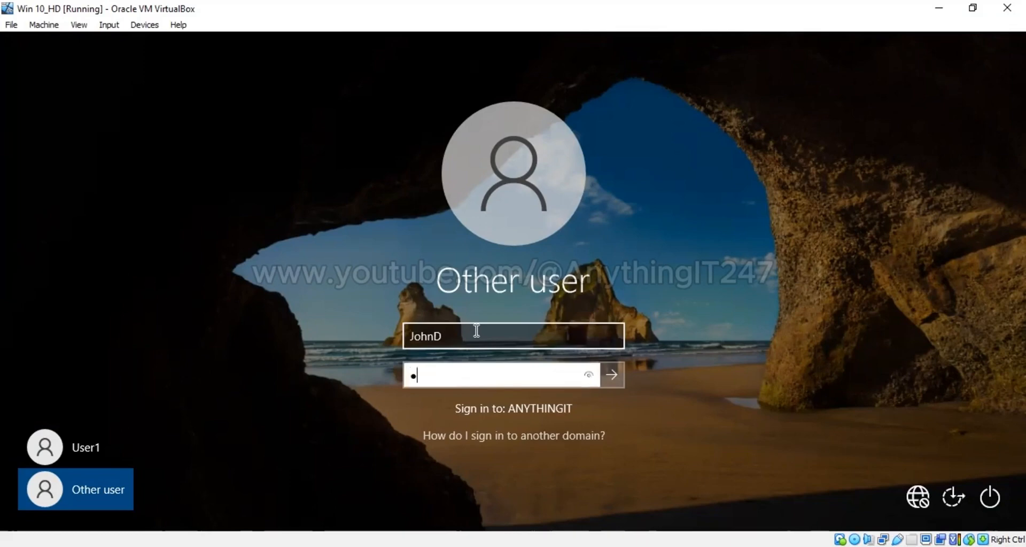
{"action": "type", "text": "@ssword"}
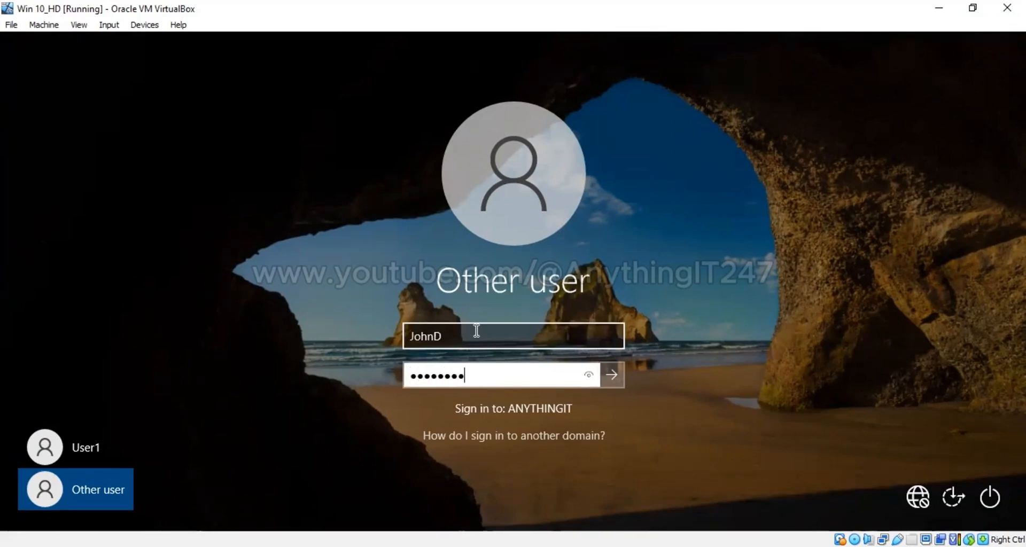
{"action": "type", "text": "1"}
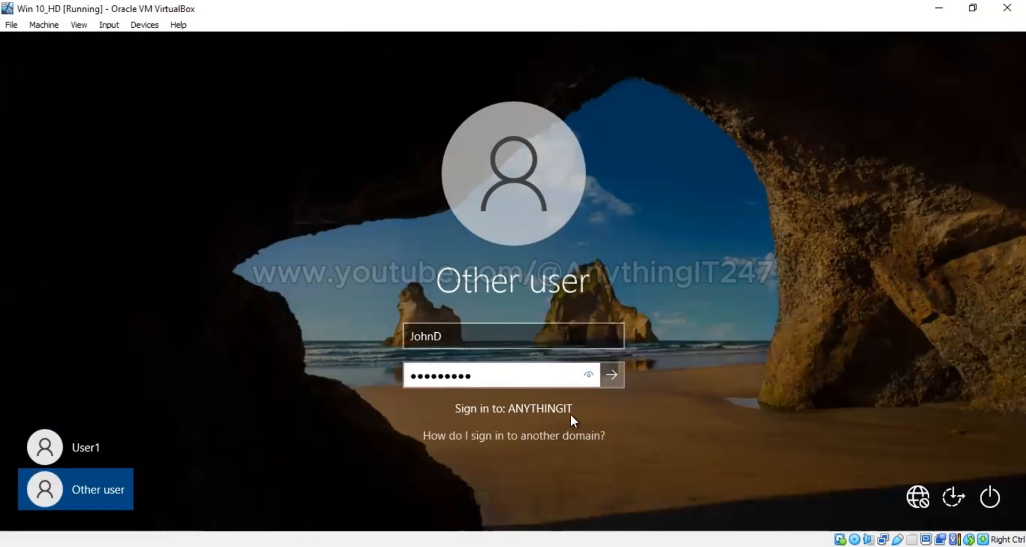
{"action": "left_click", "coordinate": [618, 372]}
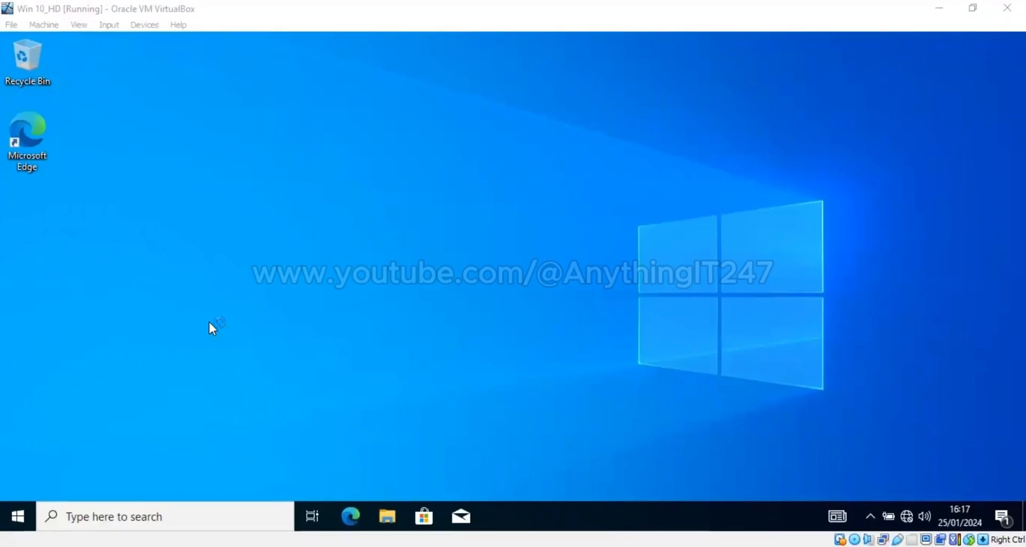
Check the signed-in domain account from the Start menu
{"action": "left_click", "coordinate": [18, 512]}
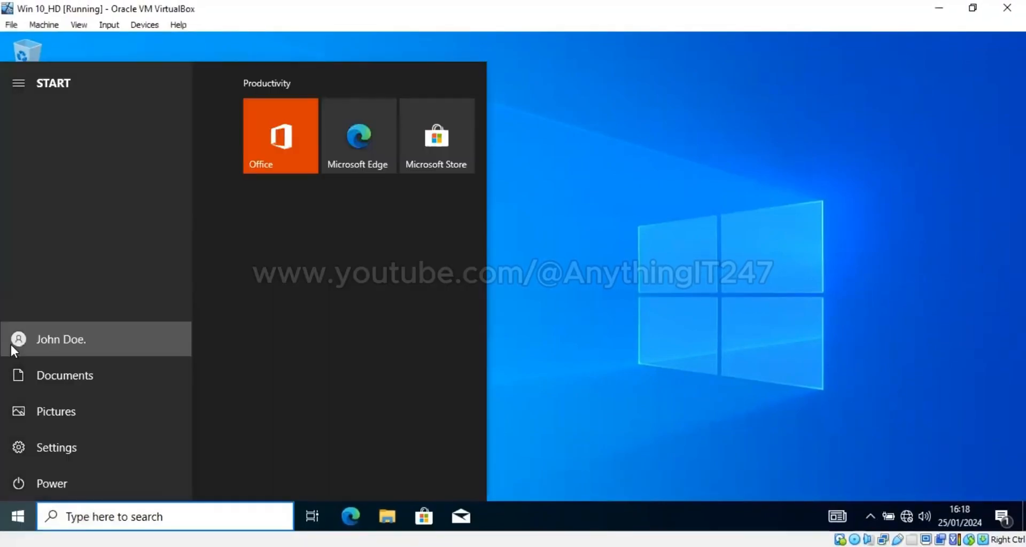
{"action": "left_click", "coordinate": [47, 353]}
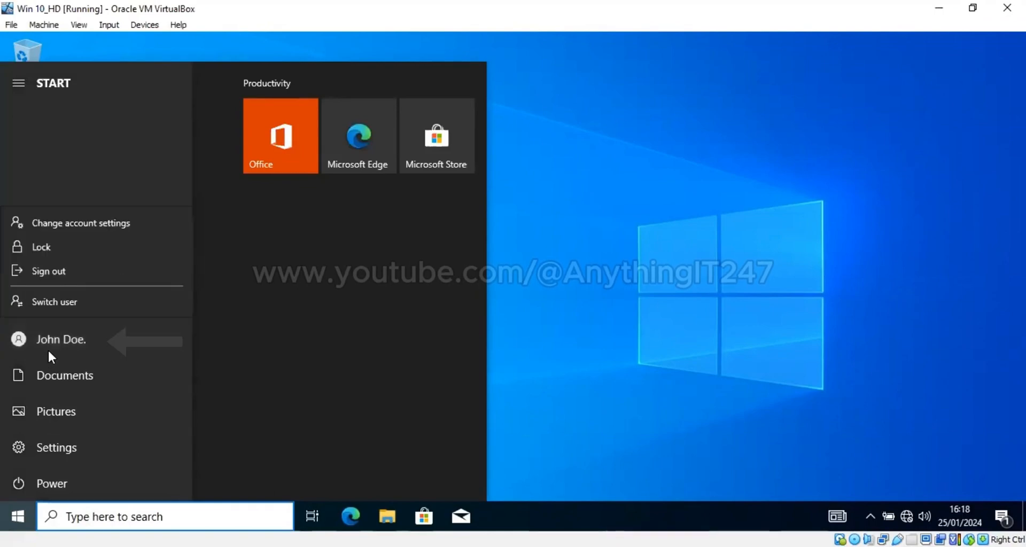
{"action": "left_click", "coordinate": [625, 298]}
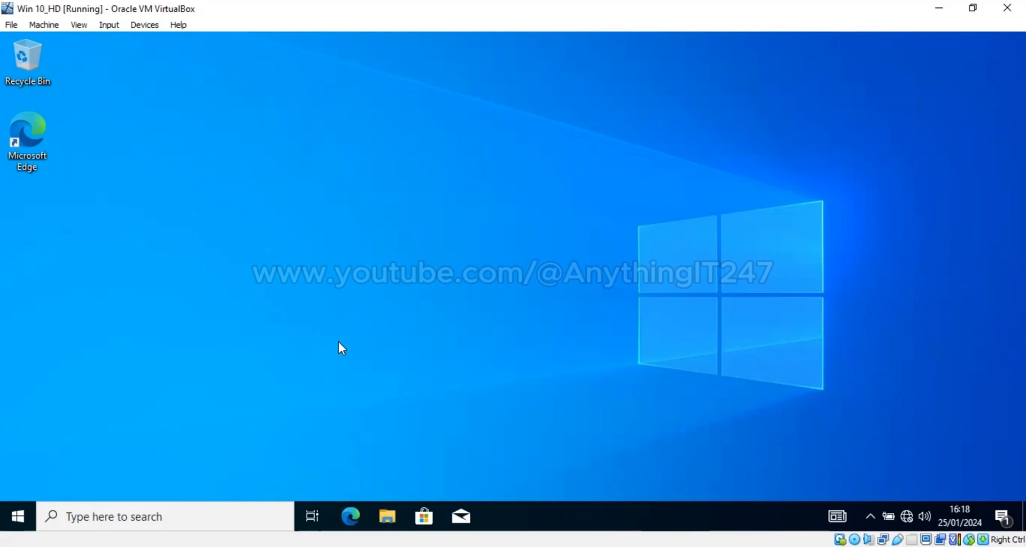
From the System About page, open the advanced Rename this PC settings
{"action": "right_click", "coordinate": [16, 508]}
{"action": "left_click", "coordinate": [222, 337]}
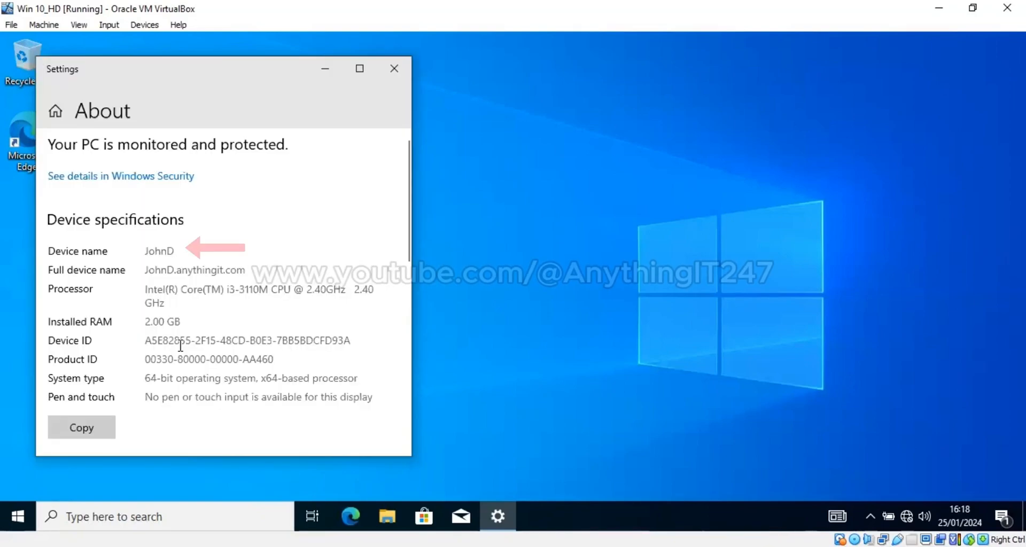
{"action": "scroll", "coordinate": [146, 369], "scroll_direction": "down", "scroll_amount": 10}
{"action": "left_click", "coordinate": [147, 370]}
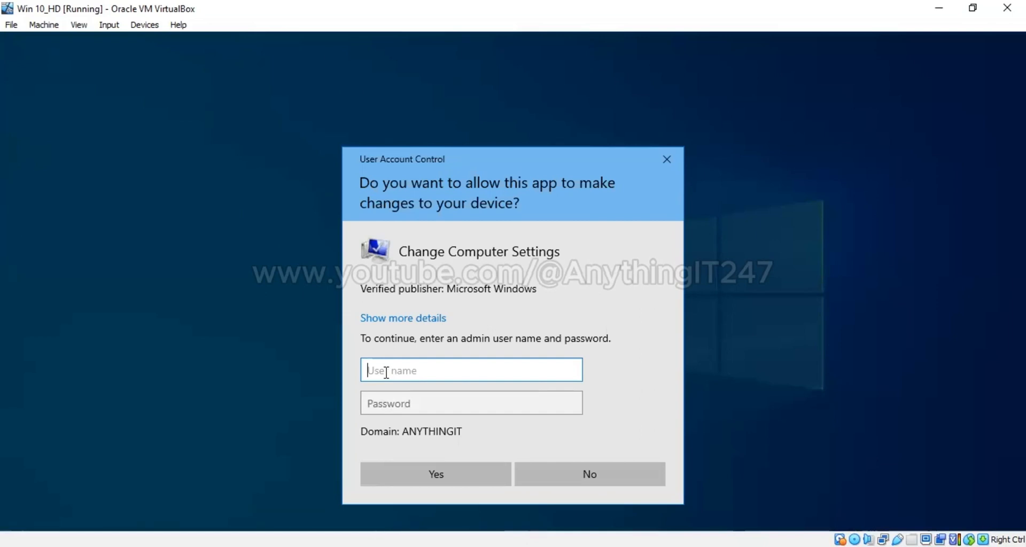
Enter the domain admin account's user name and password in the UAC prompt and approve
{"action": "type", "text": "Jo"}
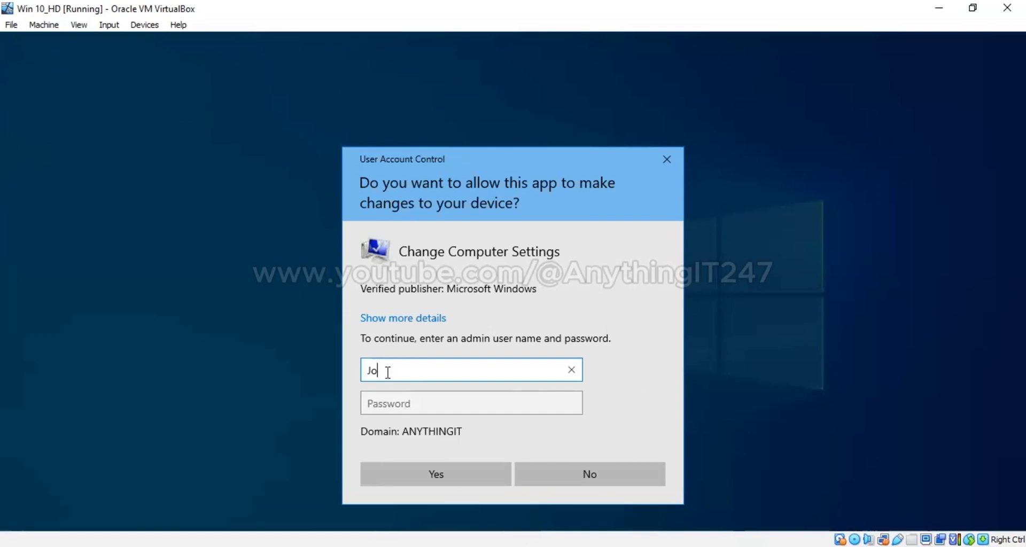
{"action": "type", "text": "hnD"}
{"action": "key", "text": "Tab"}
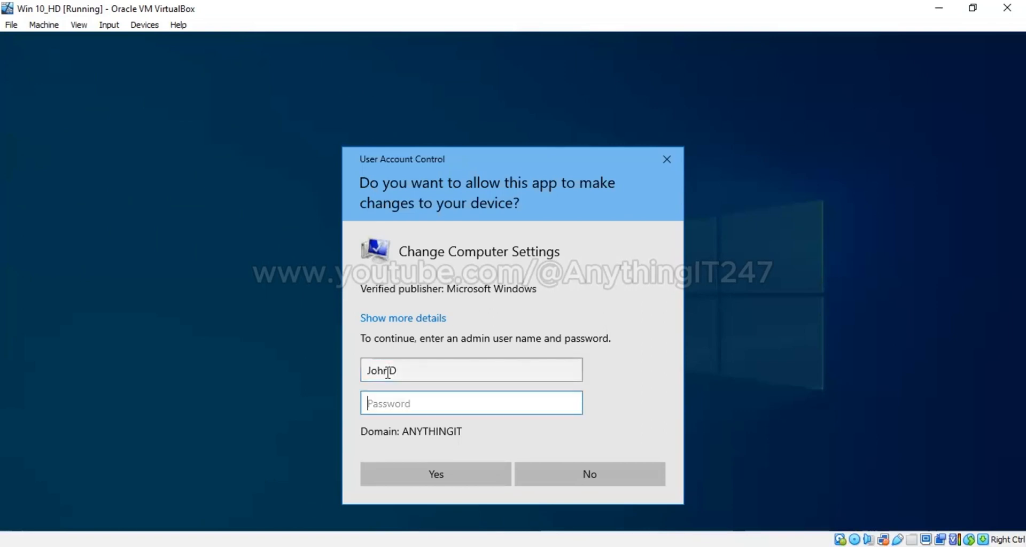
{"action": "key", "text": "Caps_Lock"}
{"action": "type", "text": "P"}
{"action": "type", "text": "sword1"}
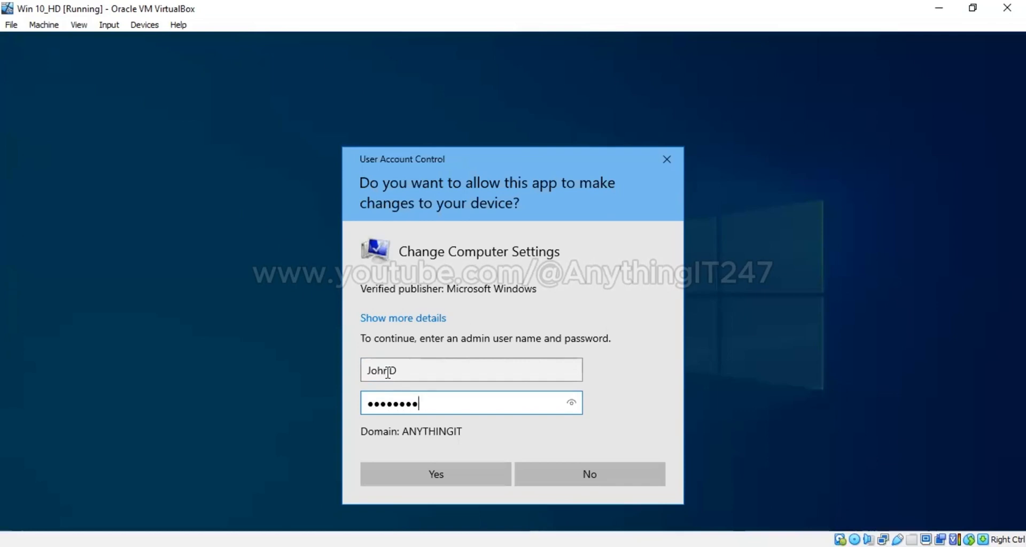
{"action": "left_click", "coordinate": [458, 472]}
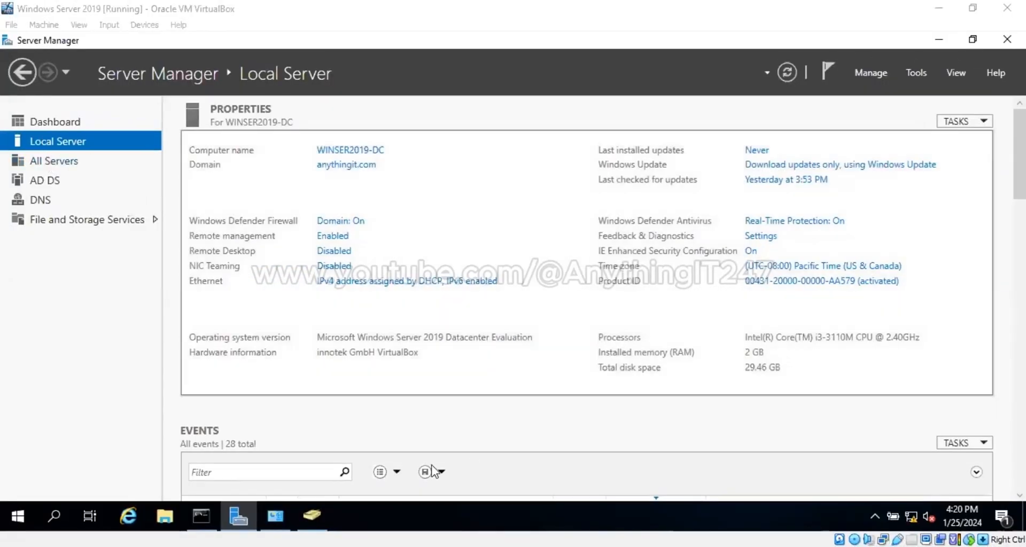
Open ADUC, expand anythingit.com and show its Computers container listing JOHND
{"action": "left_click", "coordinate": [311, 516]}
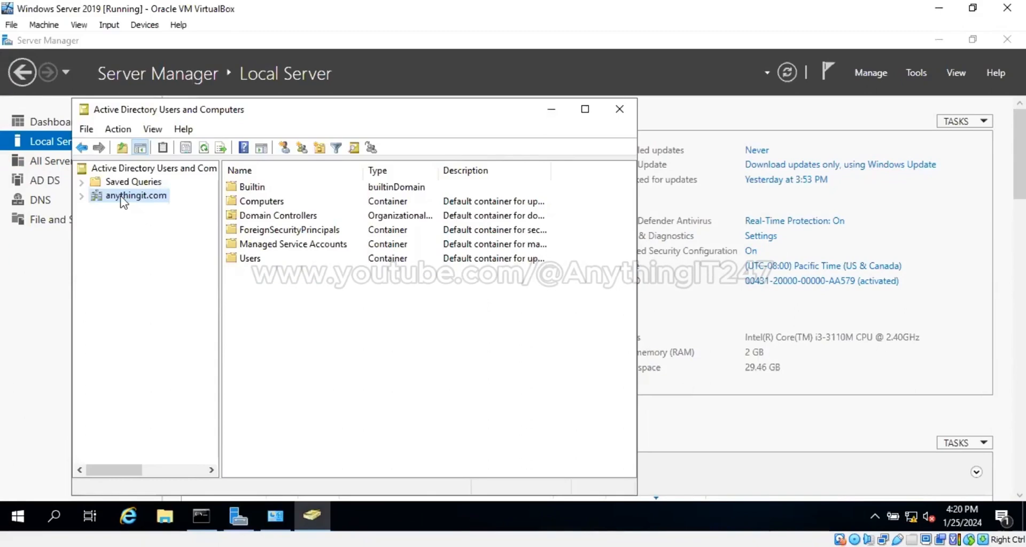
{"action": "double_click", "coordinate": [121, 198]}
{"action": "left_click", "coordinate": [142, 222]}
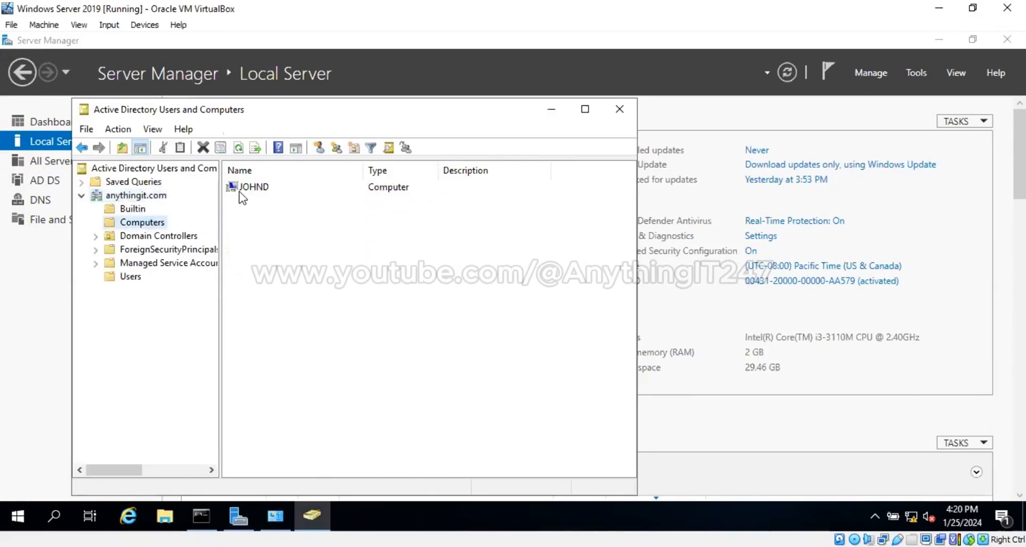